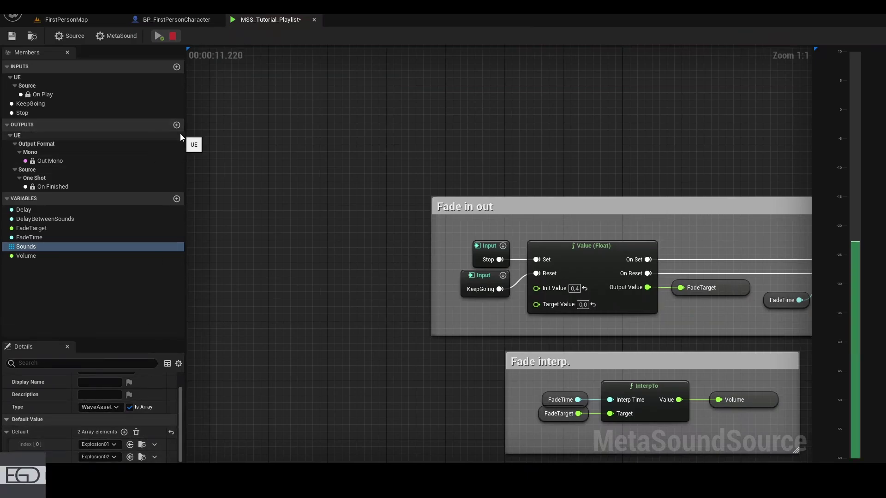
Preview the playlist sound and fire the Stop and KeepGoing triggers in the Fade in out group.
right_drag(491, 319, 422, 305)
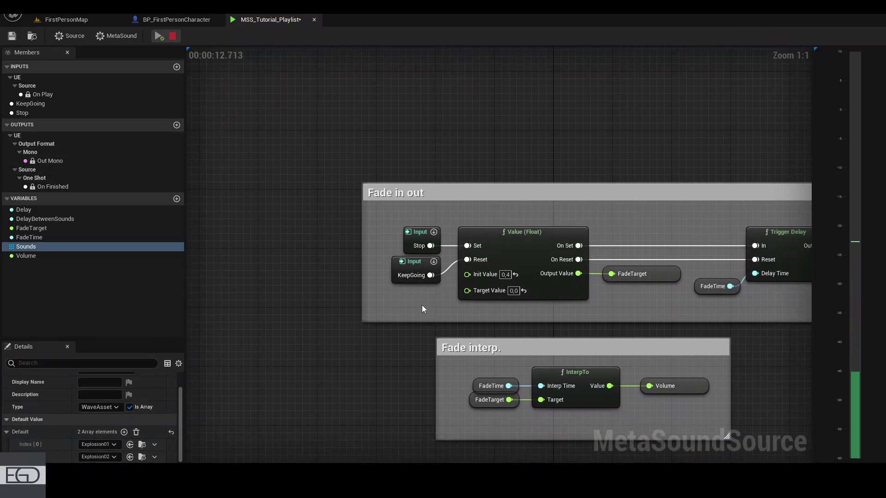
click(433, 232)
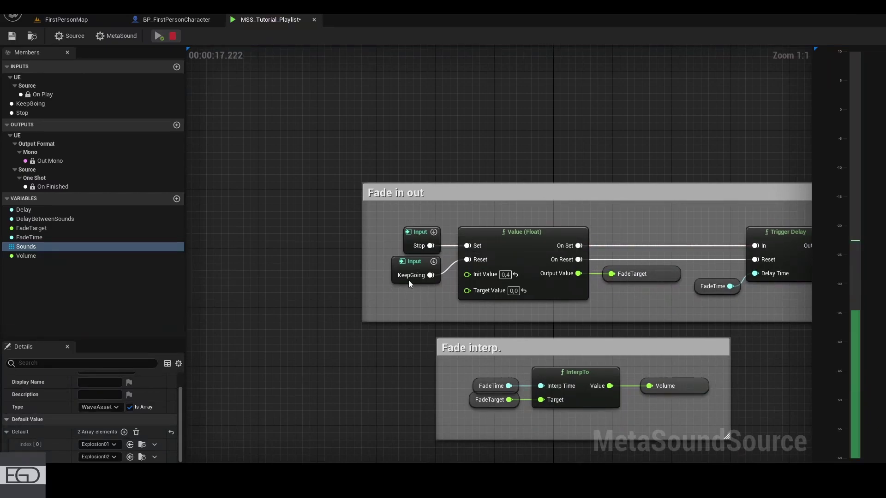
click(159, 36)
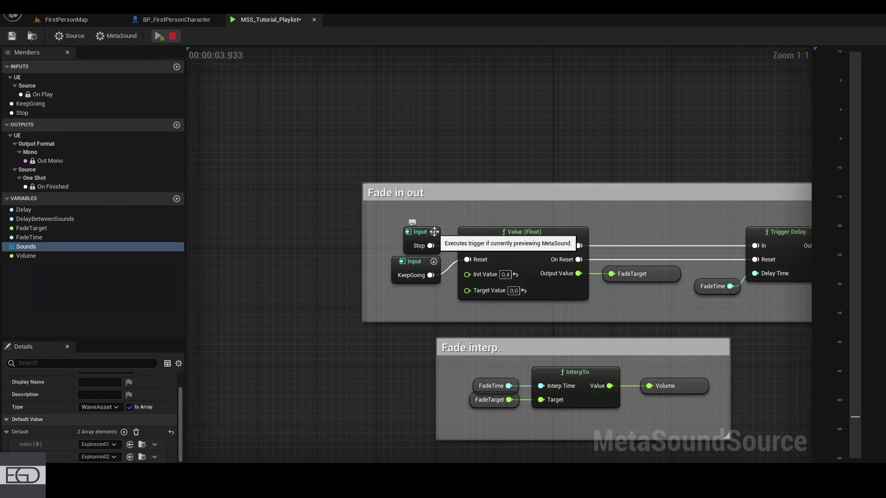
click(434, 263)
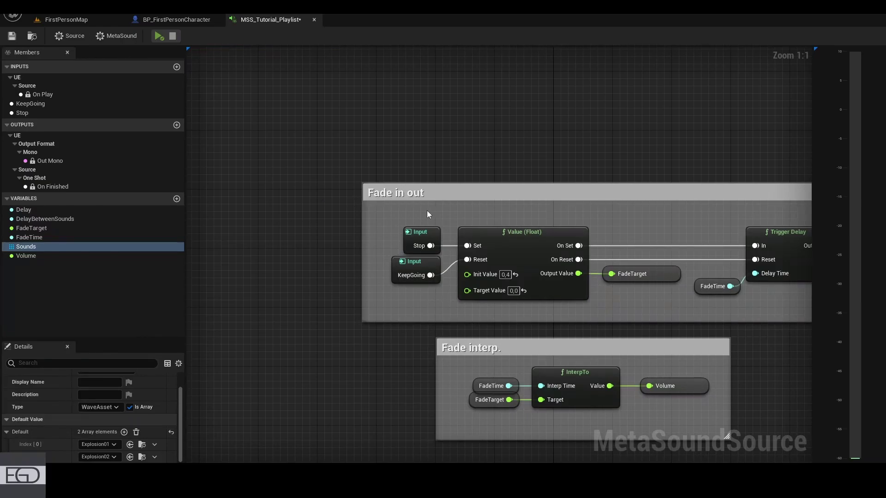
Examine the On Play input, Trigger Once and Trigger Repeat nodes in the Play and repeat group.
right_click(507, 220)
key(Escape)
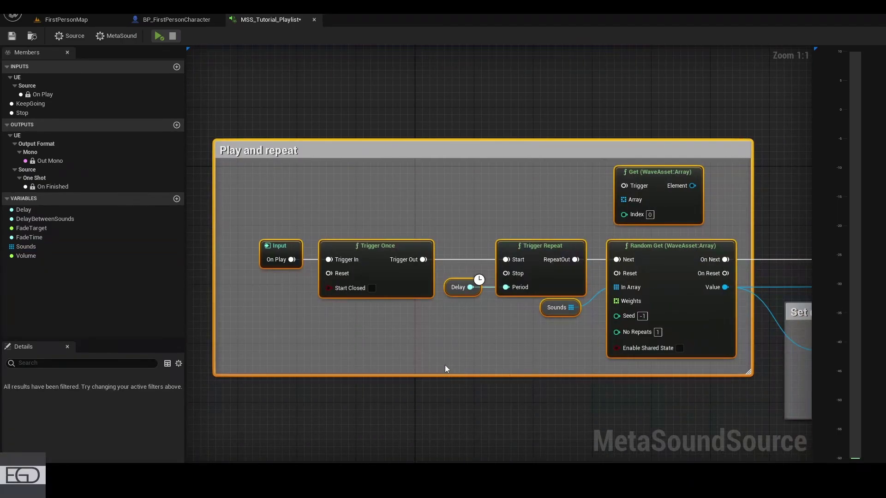
click(206, 222)
drag(237, 221, 308, 283)
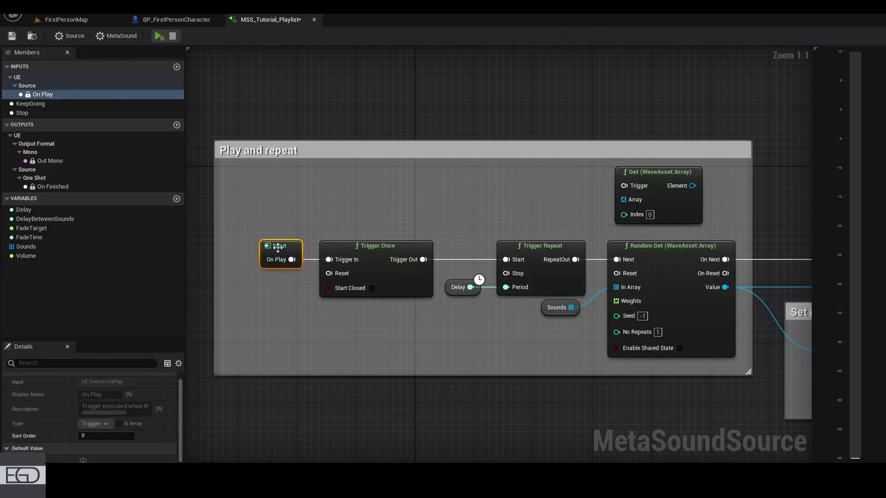
click(389, 253)
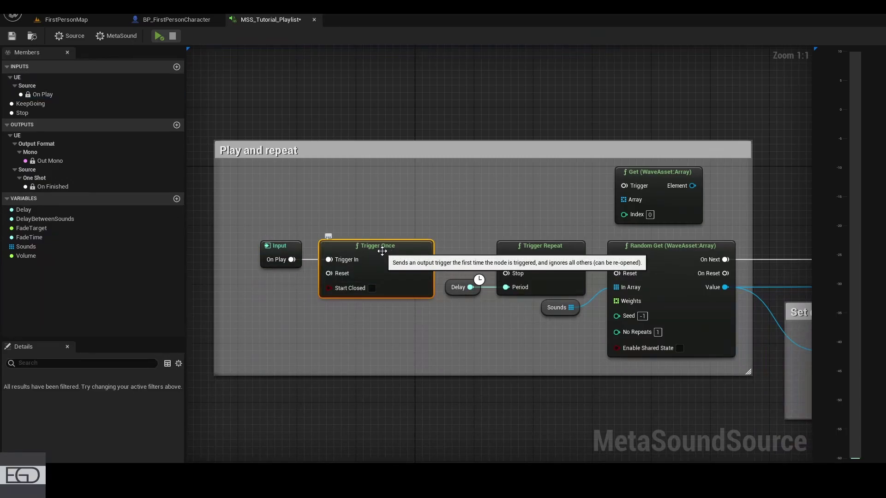
drag(376, 243, 471, 311)
drag(222, 248, 328, 296)
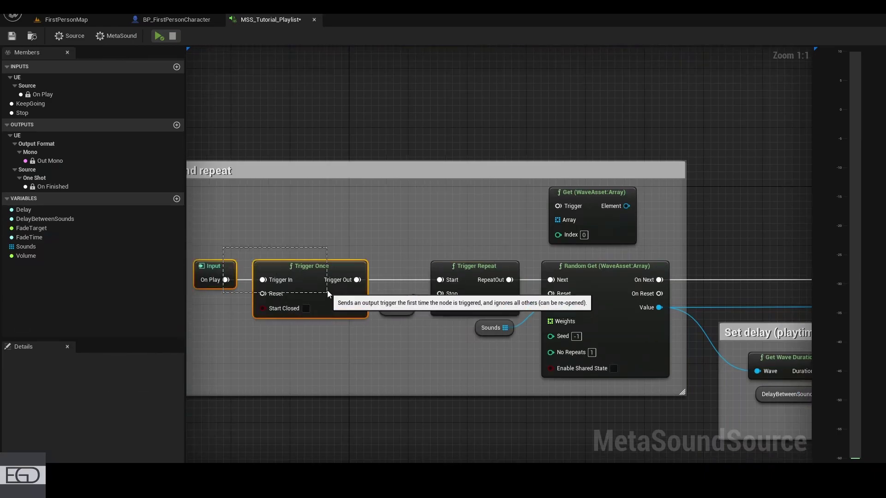
right_drag(356, 263, 316, 279)
click(355, 268)
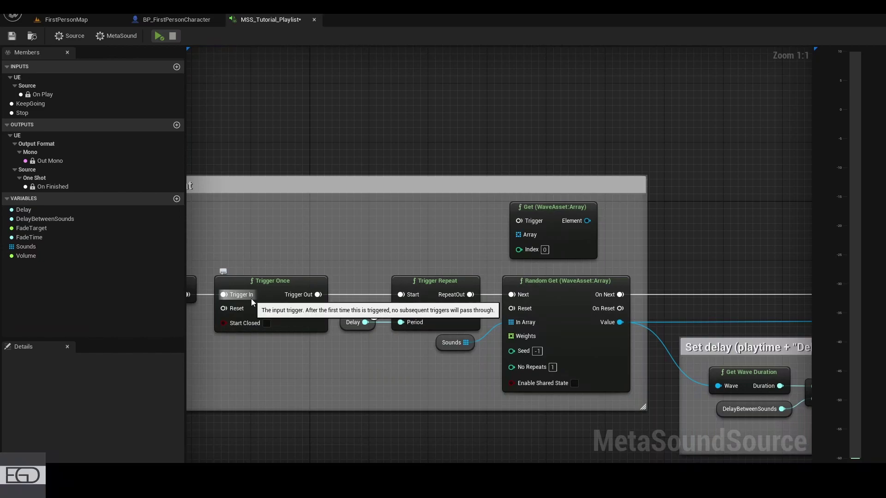
drag(353, 278, 377, 297)
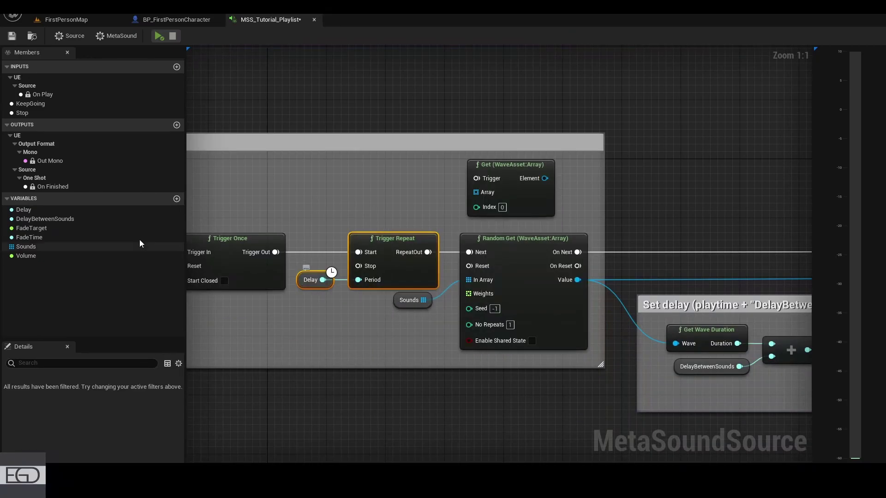
Add a new variable, set its type to Time, and delete it again.
click(176, 199)
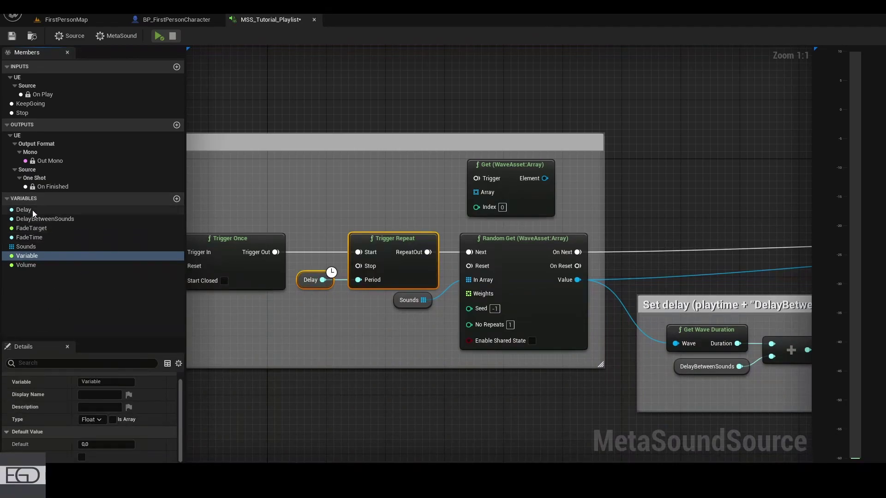
click(98, 420)
scroll(112, 364, down, 5)
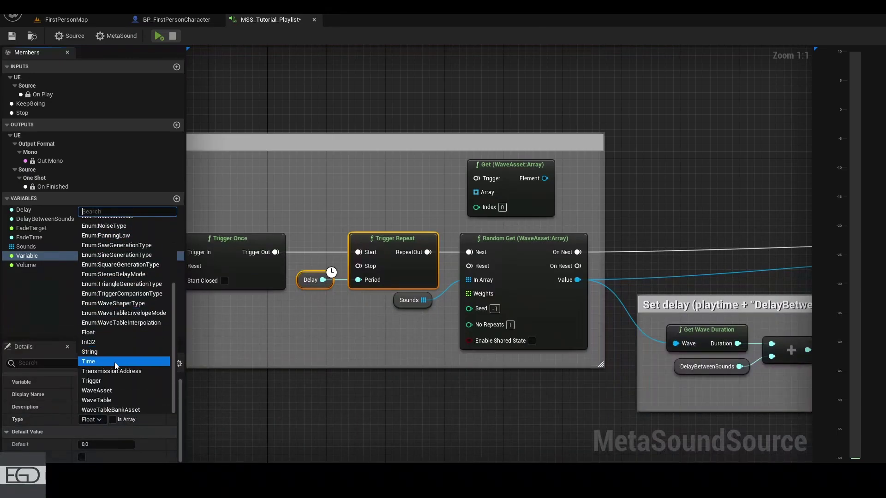
click(102, 370)
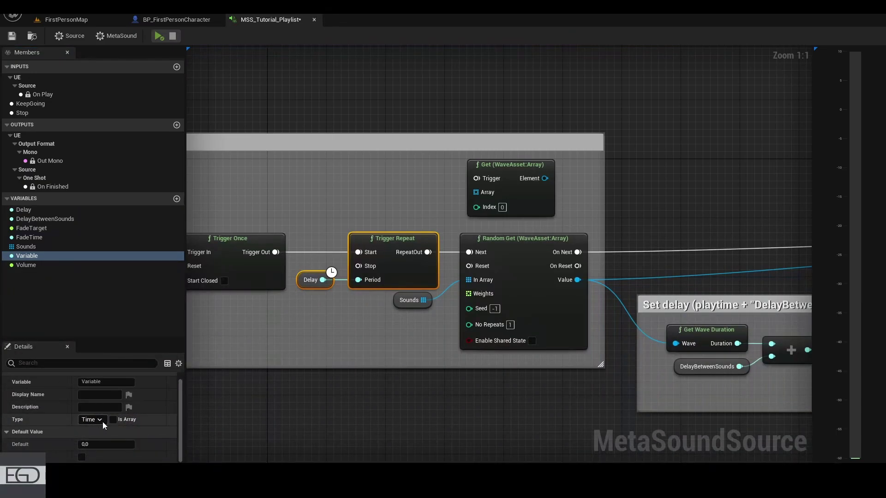
key(Delete)
Place a getter node for the Delay variable in the graph, just below the existing Delay node.
drag(23, 209, 291, 312)
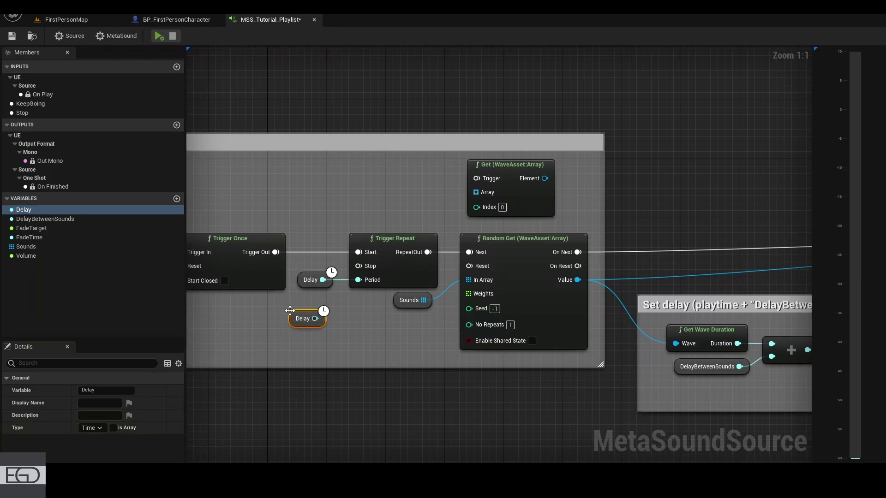
Examine the array Get and Random Get nodes, and review the type and default elements of the Sounds array variable.
right_drag(478, 228, 325, 223)
drag(326, 224, 397, 262)
drag(264, 162, 422, 206)
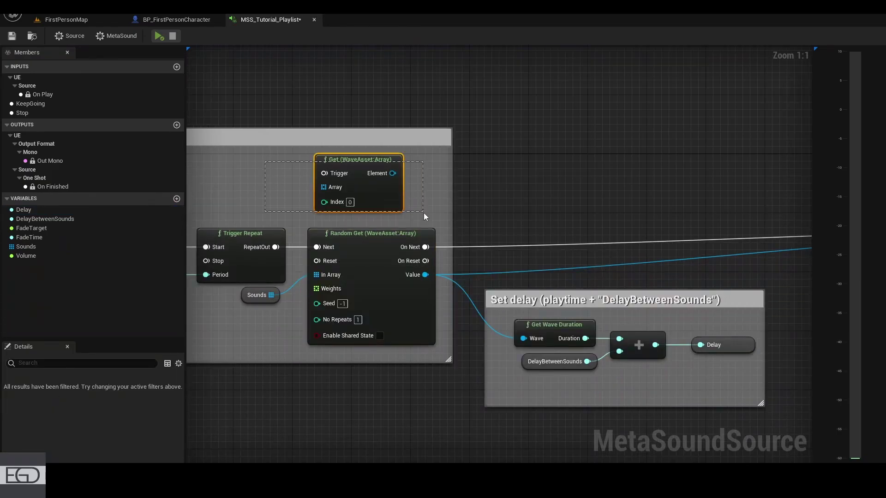
click(310, 231)
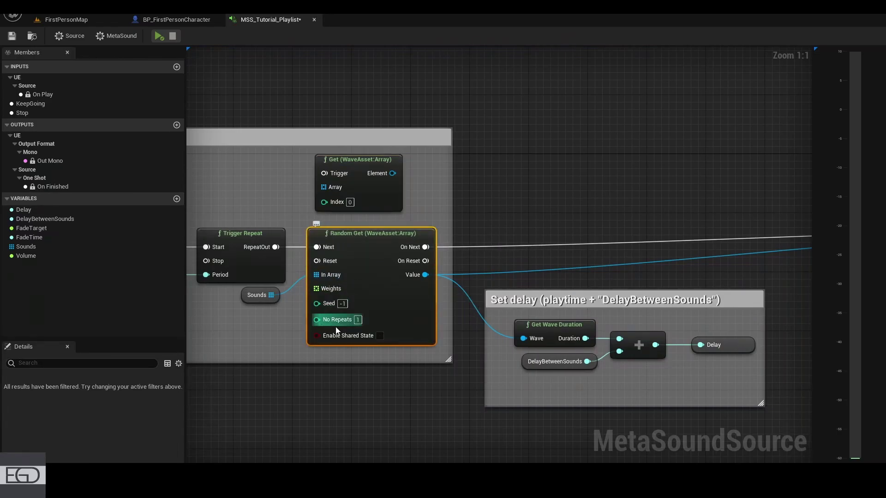
click(243, 296)
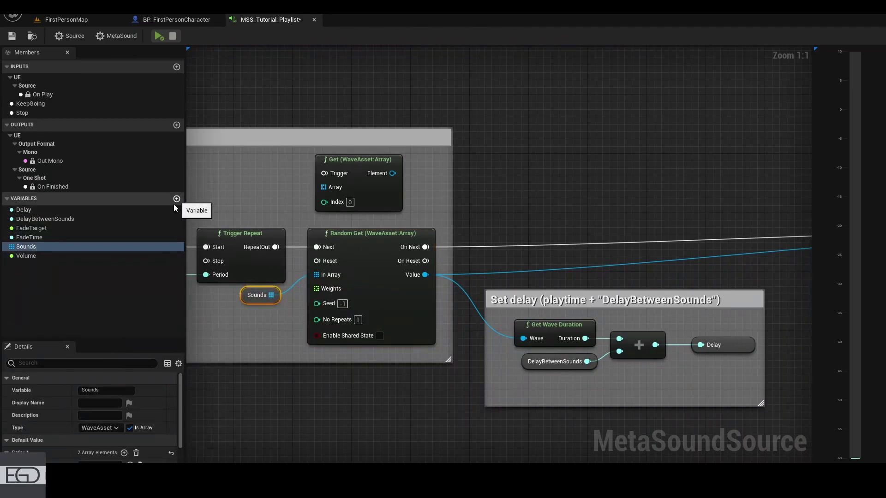
scroll(45, 372, down, 2)
scroll(89, 416, up, 1)
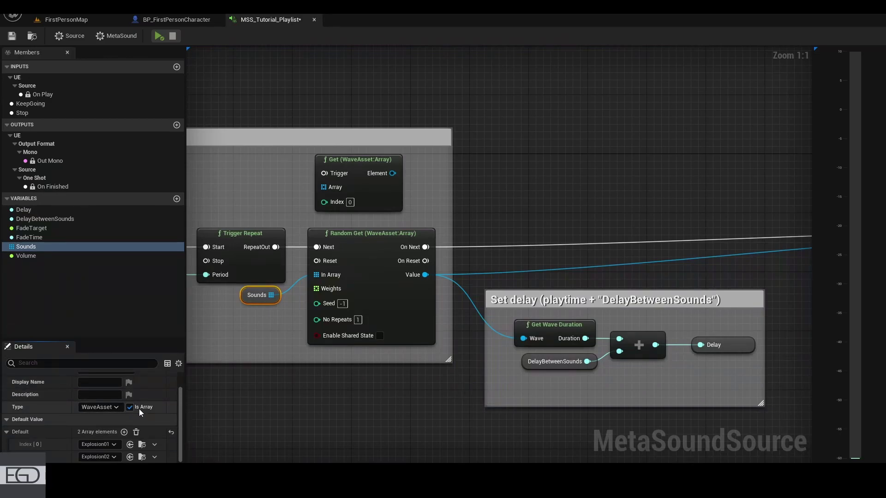
Move the add and DelayBetweenSounds nodes below the Set delay group and connect Get Wave Duration's Duration directly to the Delay setter.
ctrl+drag(449, 322, 494, 311)
right_drag(504, 336, 414, 286)
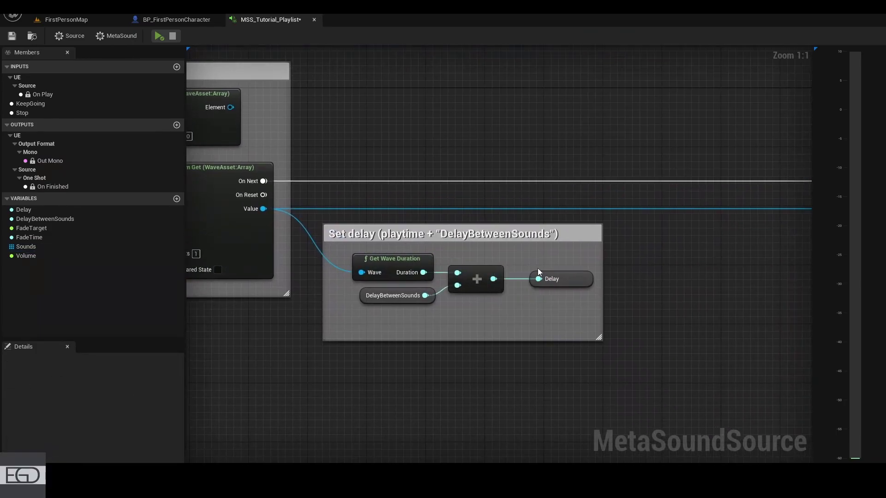
click(556, 279)
drag(542, 279, 490, 418)
click(396, 295)
ctrl+click(479, 279)
drag(381, 304, 585, 259)
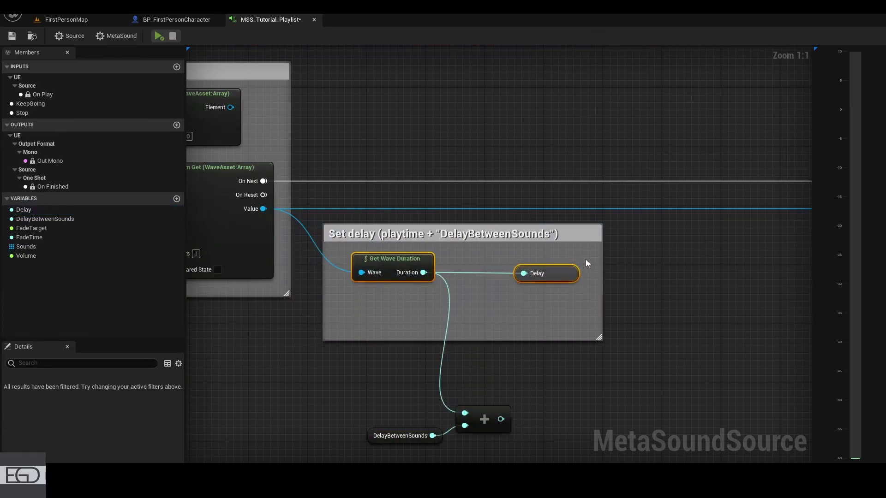
click(496, 301)
drag(311, 248, 456, 298)
click(546, 273)
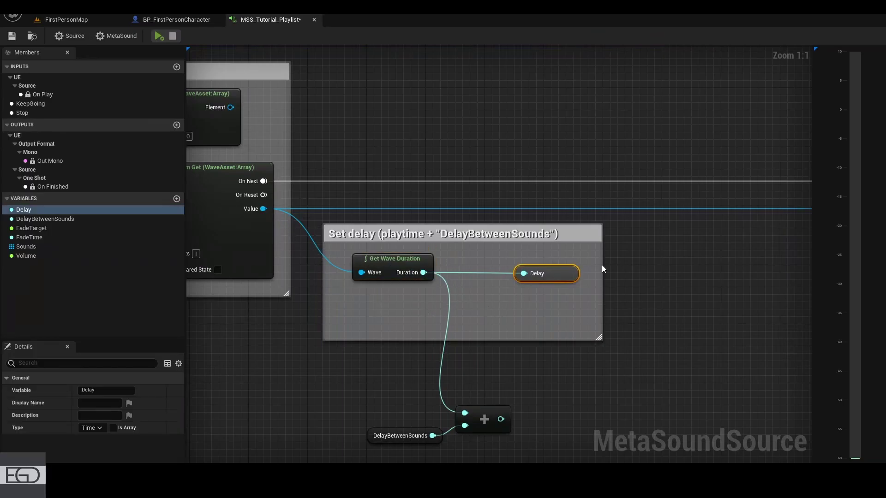
Move the add and DelayBetweenSounds nodes back into the Set delay group and connect the add node's output to the Delay setter.
drag(521, 376, 362, 454)
drag(501, 390, 524, 244)
click(462, 281)
drag(466, 258, 474, 244)
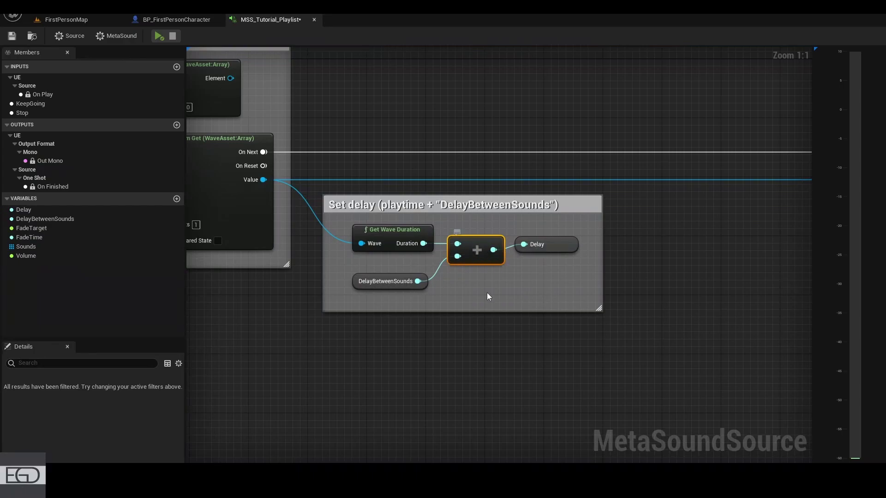
Disconnect DelayBetweenSounds from the add node's second input and reconnect it there.
alt+click(458, 257)
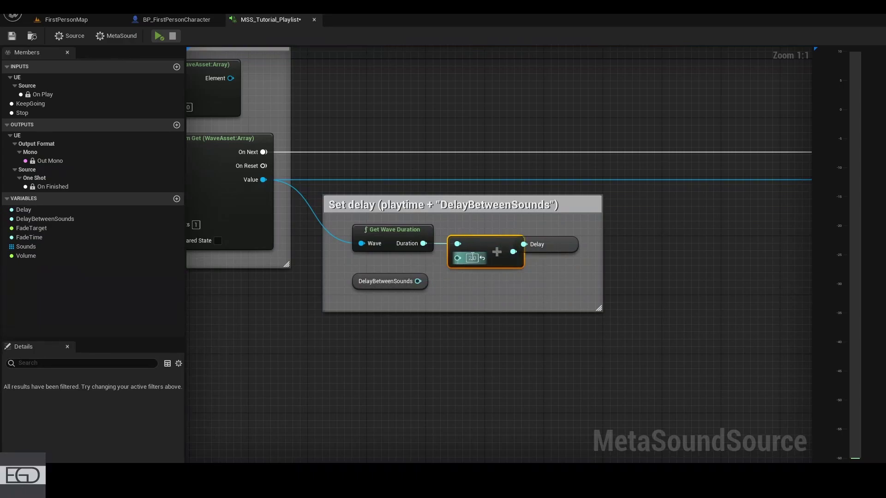
click(470, 296)
click(398, 289)
drag(418, 281, 457, 256)
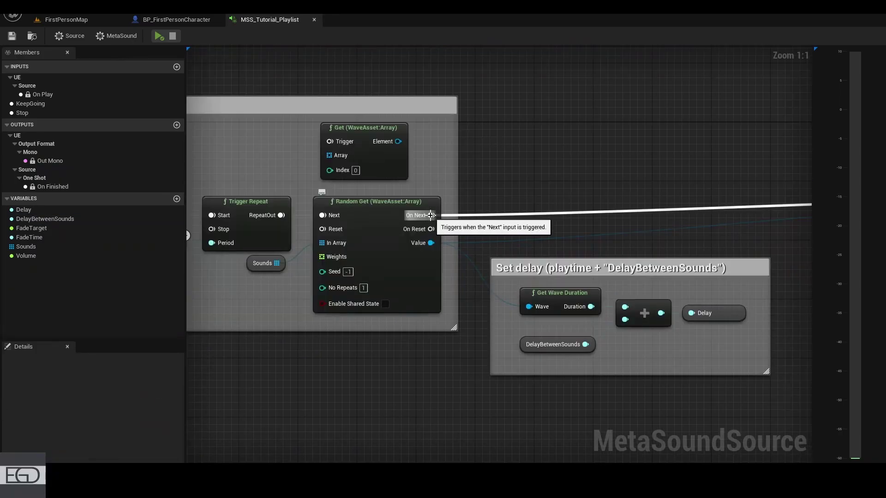
Examine the Wave Player, Mono Mixer, Volume and Out Mono nodes in the Play, set vol group.
right_drag(694, 226, 182, 231)
click(507, 202)
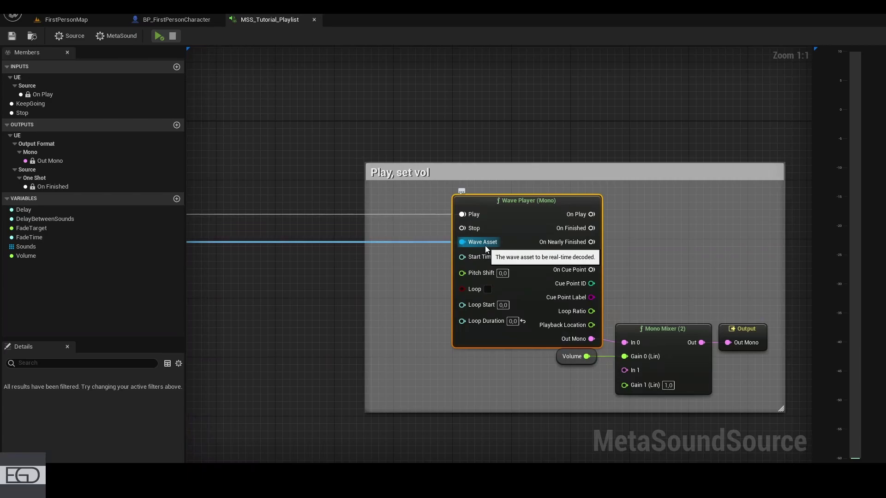
click(656, 307)
right_drag(639, 299, 422, 218)
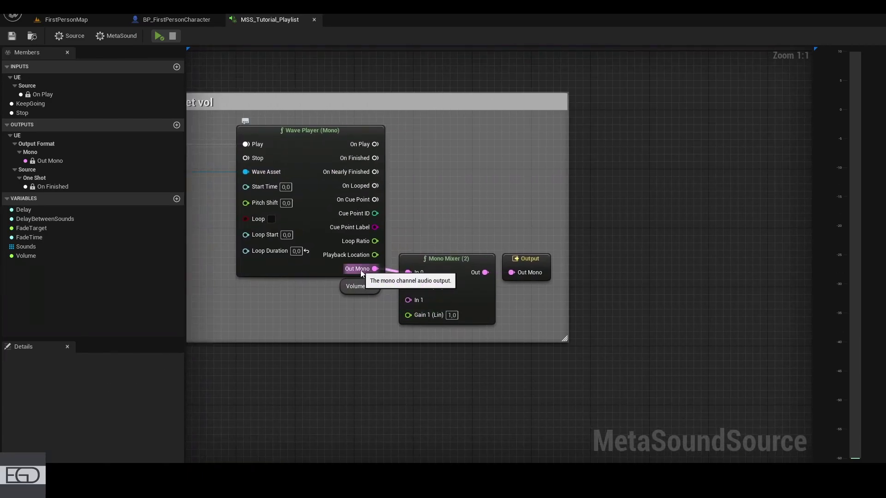
click(450, 258)
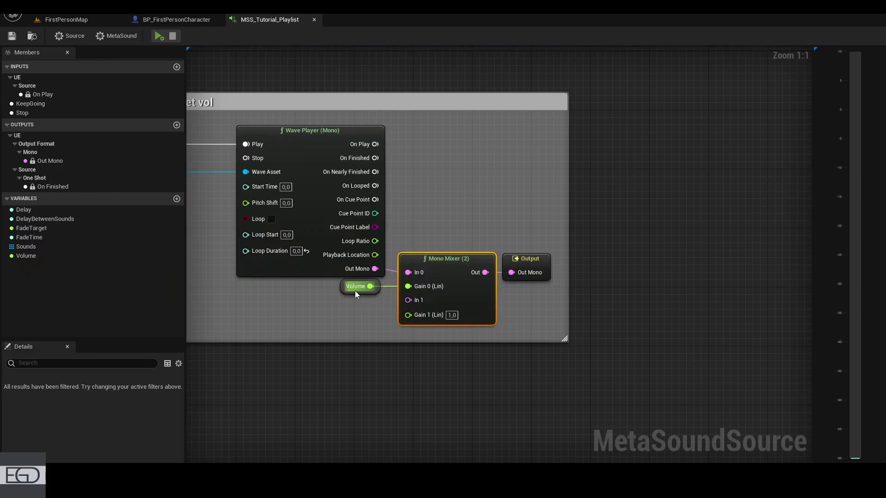
click(367, 289)
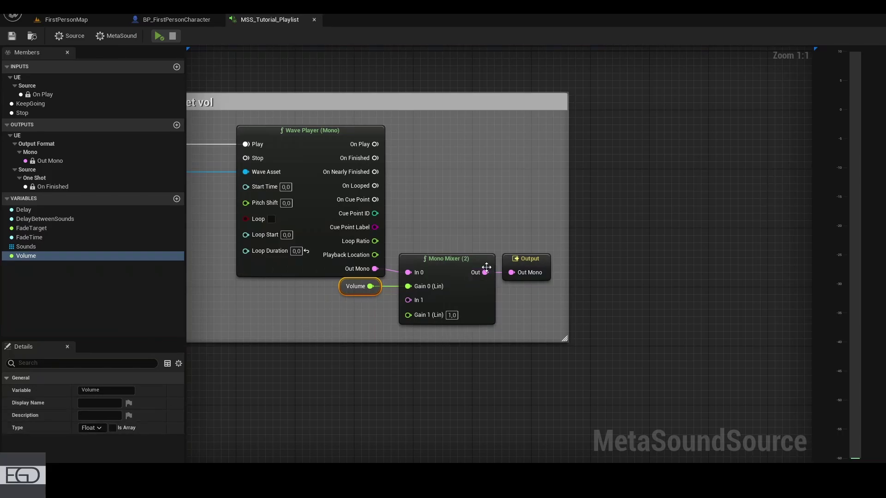
click(528, 263)
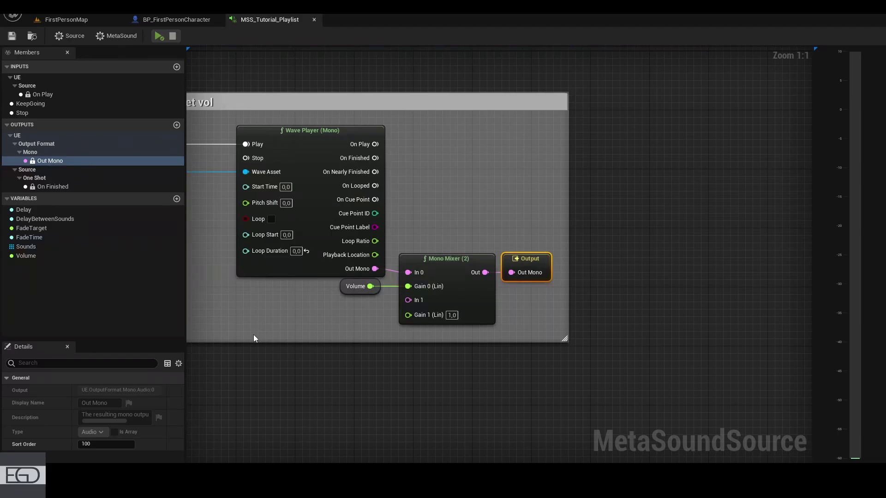
Locate the Stop group and inspect the details of its Stop input node.
scroll(318, 362, down, 5)
right_drag(318, 361, 601, 229)
scroll(321, 307, up, 5)
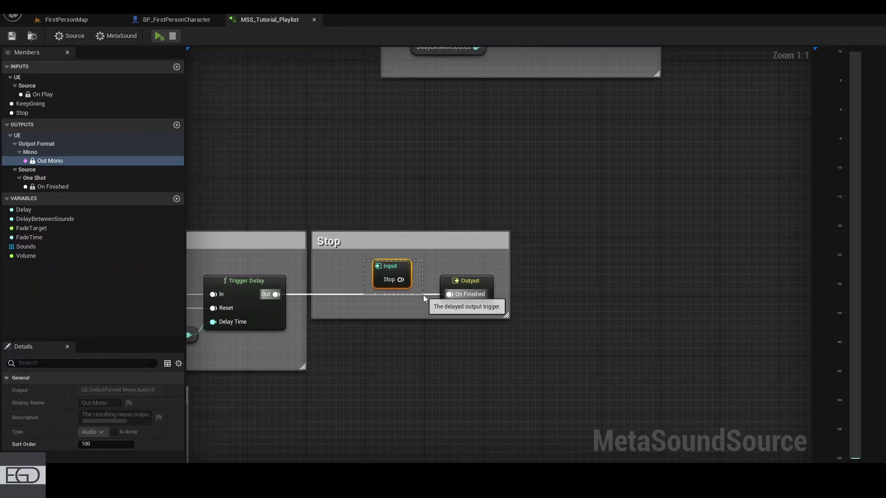
click(397, 278)
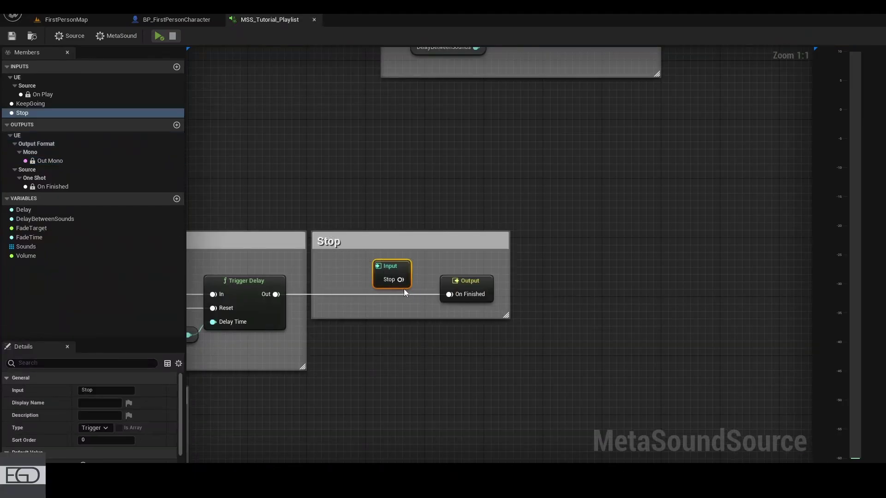
Add a new input, set its type to Trigger, and delete it again.
click(176, 67)
click(93, 427)
scroll(99, 378, down, 5)
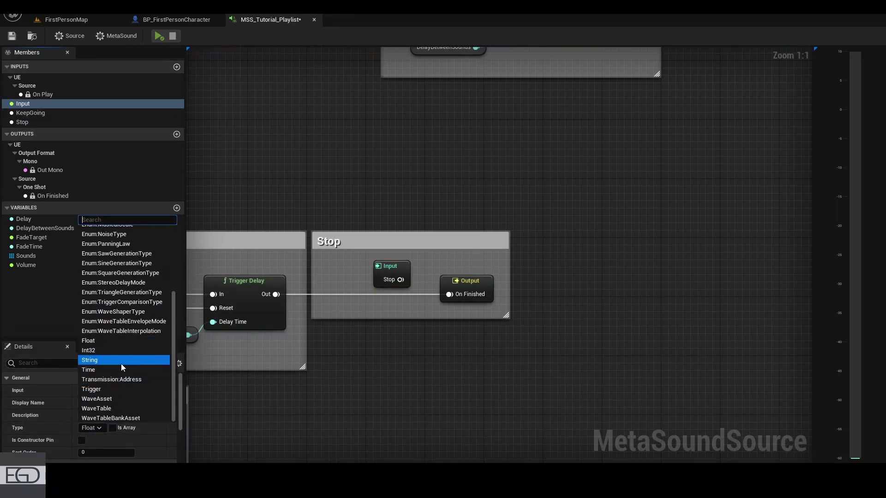
click(118, 389)
click(34, 106)
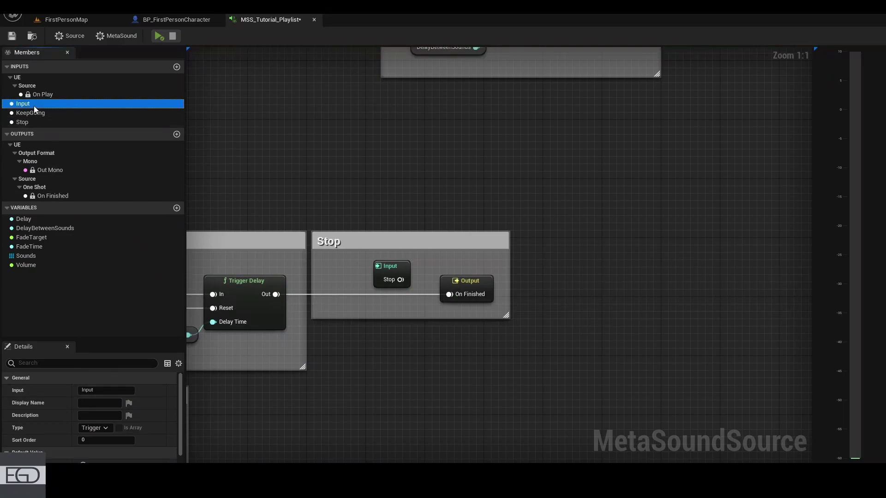
key(Delete)
Connect the Stop input directly to the On Finished output in the Stop group.
click(32, 114)
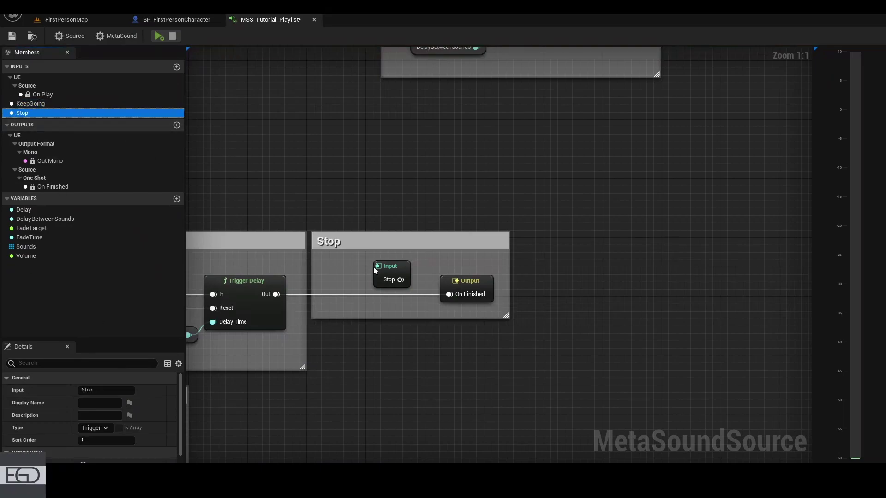
drag(401, 280, 448, 294)
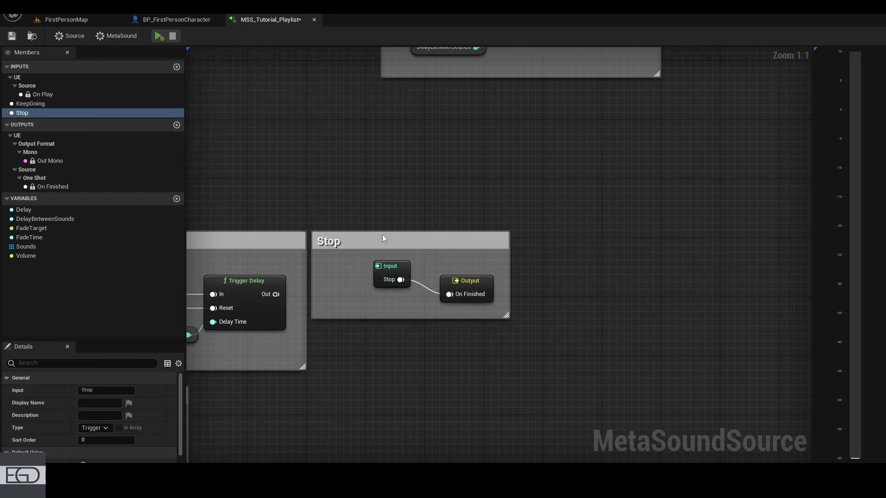
Connect the Trigger Delay's Out pin to the On Finished output in the Stop group, replacing the direct Stop connection.
drag(349, 216, 507, 350)
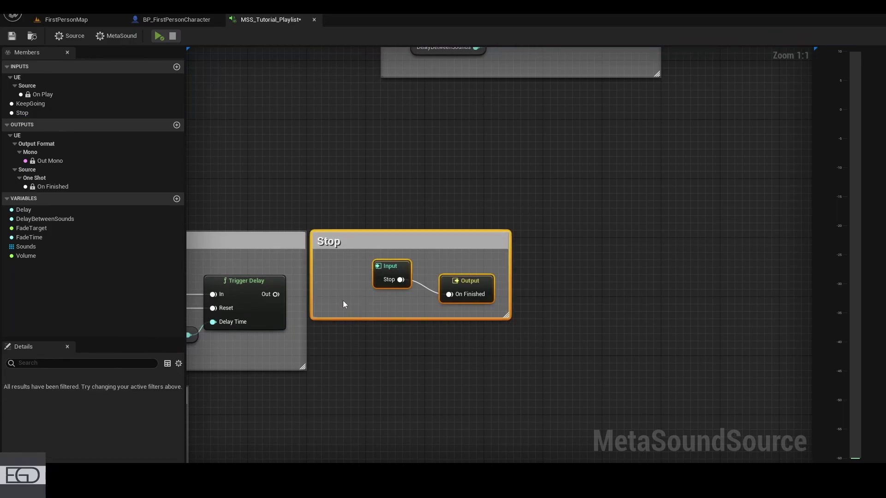
click(373, 310)
drag(275, 294, 465, 297)
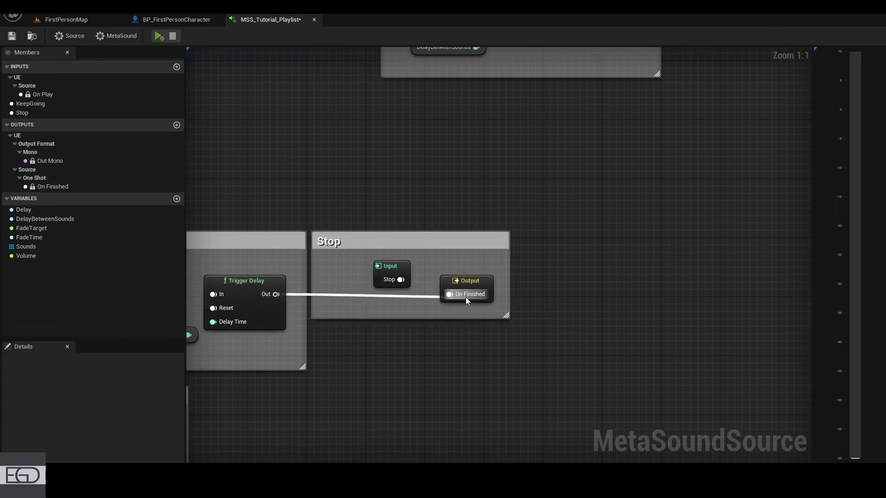
Inspect the Stop and KeepGoing trigger inputs feeding the Value (Float) node in the Fade in out group.
right_drag(288, 289, 881, 251)
right_drag(815, 222, 648, 231)
click(319, 259)
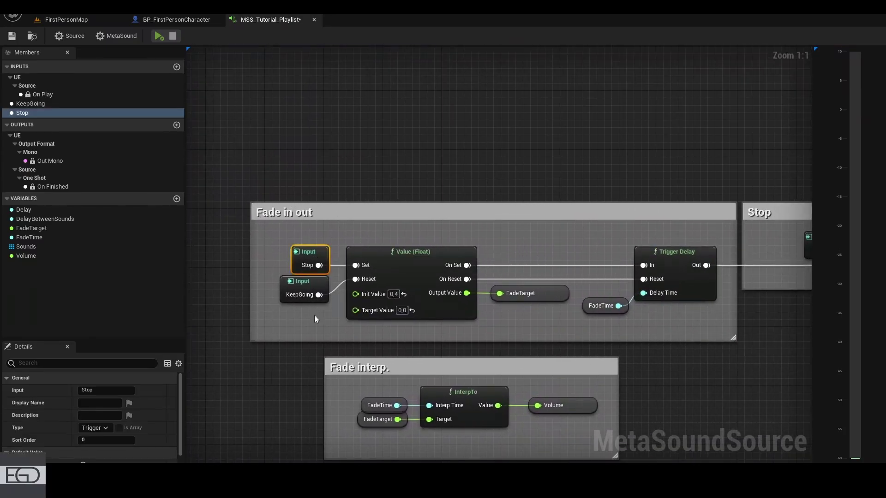
click(312, 283)
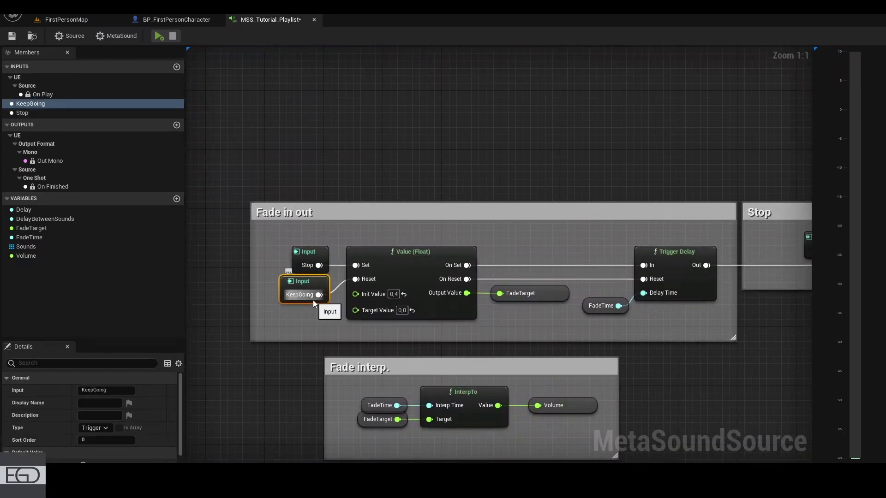
click(34, 103)
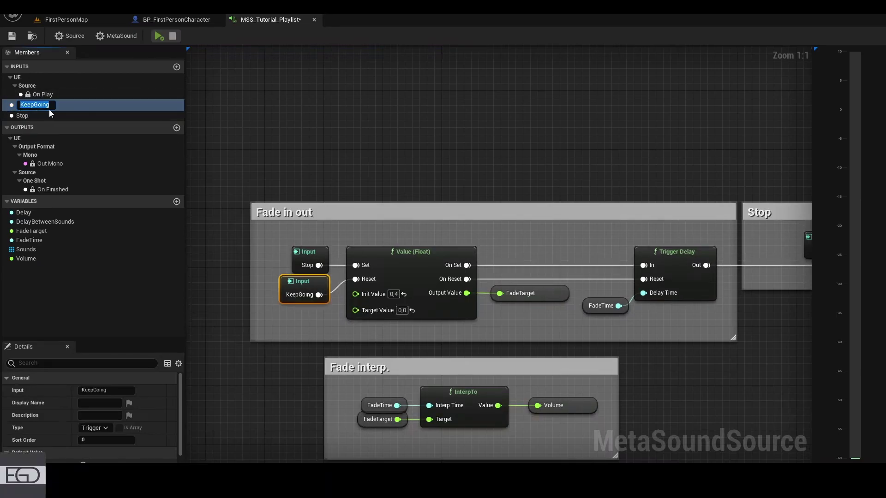
click(203, 119)
click(406, 275)
right_drag(405, 274, 378, 267)
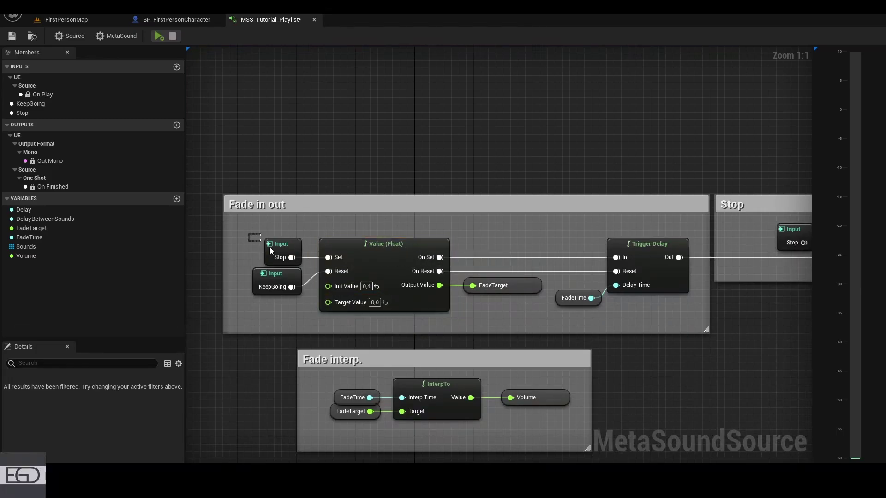
click(298, 310)
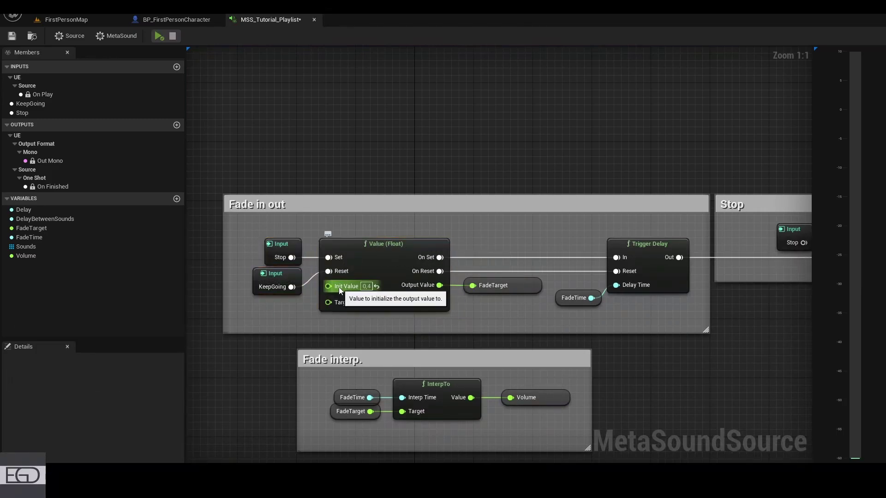
Examine the Value (Float) node's Init Value and Target Value, along with the Volume and FadeTarget variables they affect.
click(366, 286)
scroll(742, 167, down, 4)
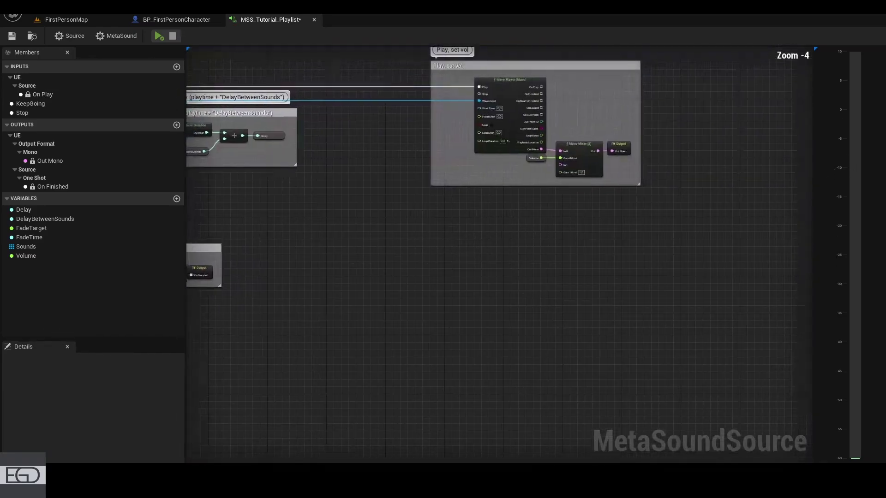
scroll(537, 160, up, 4)
click(542, 165)
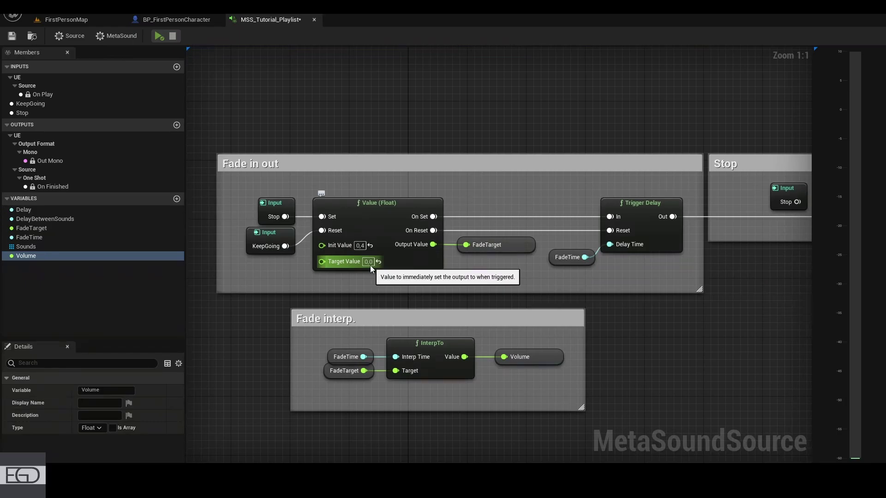
right_drag(370, 265, 375, 281)
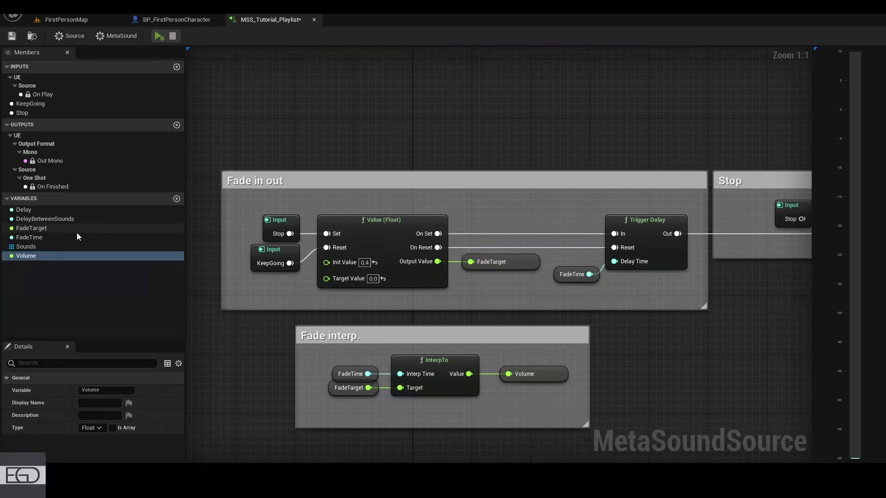
click(45, 228)
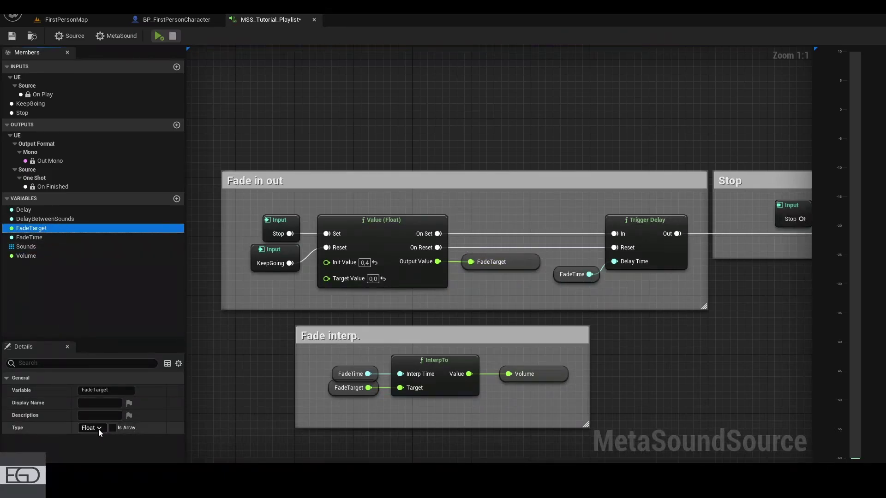
Examine the Fade interp. group's FadeTime, FadeTarget and InterpTo nodes, and trace Volume to the Mono Mixer gain.
click(438, 336)
right_drag(636, 446, 663, 317)
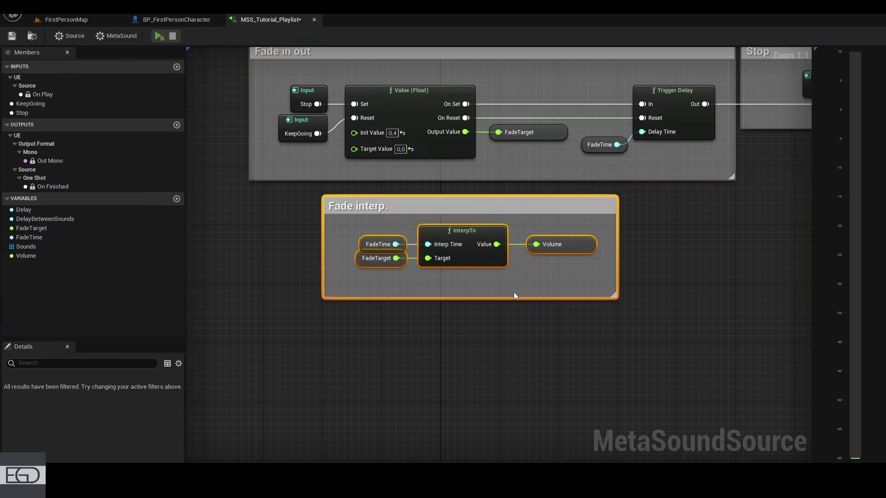
click(374, 245)
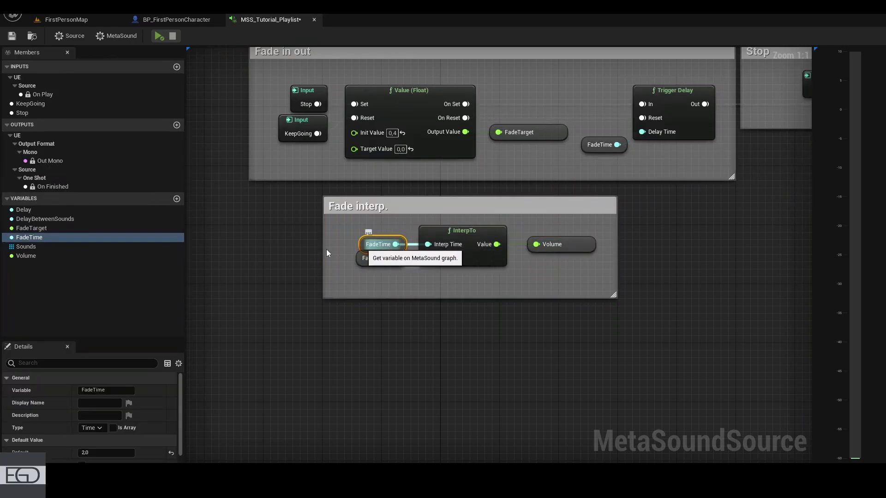
scroll(84, 445, down, 1)
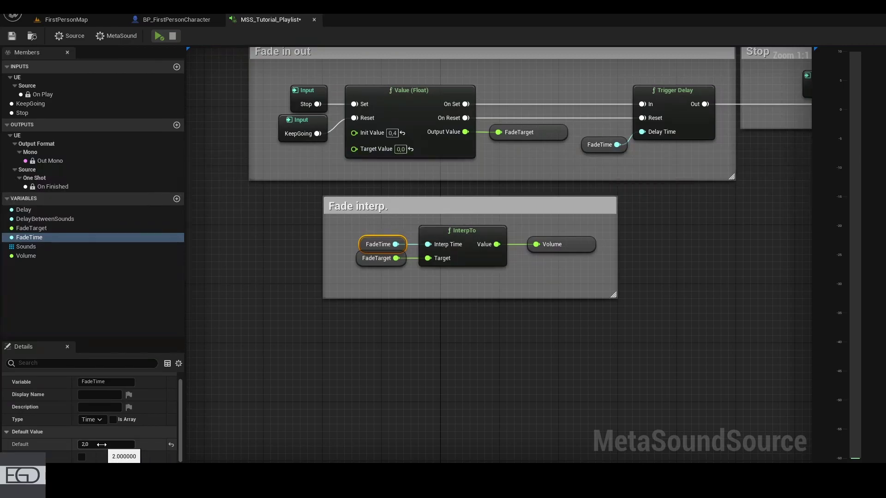
click(393, 262)
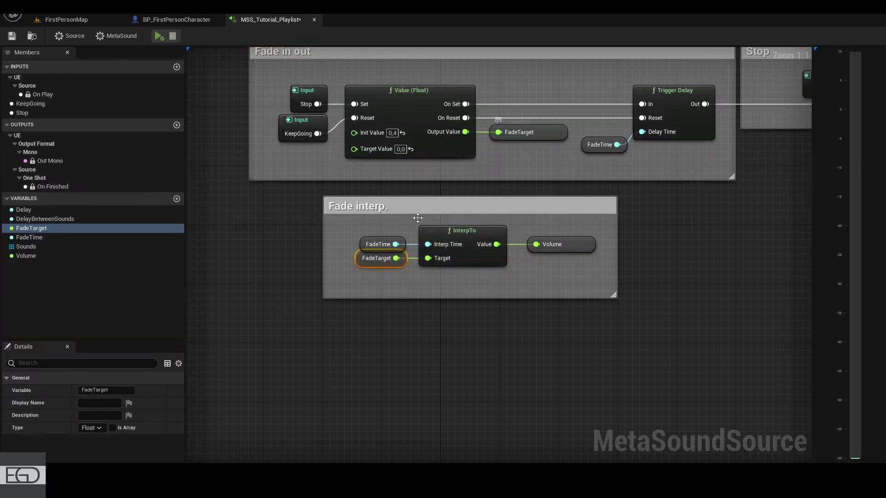
right_drag(486, 265, 382, 294)
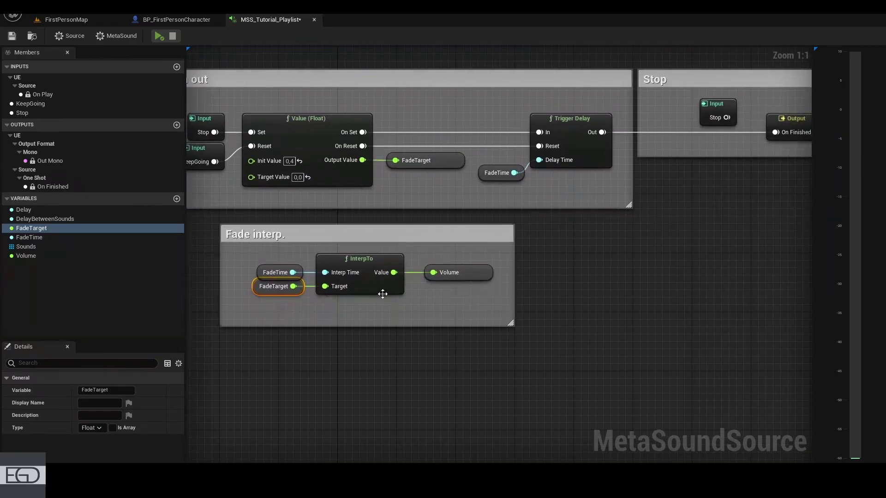
click(435, 271)
right_drag(435, 271, 406, 284)
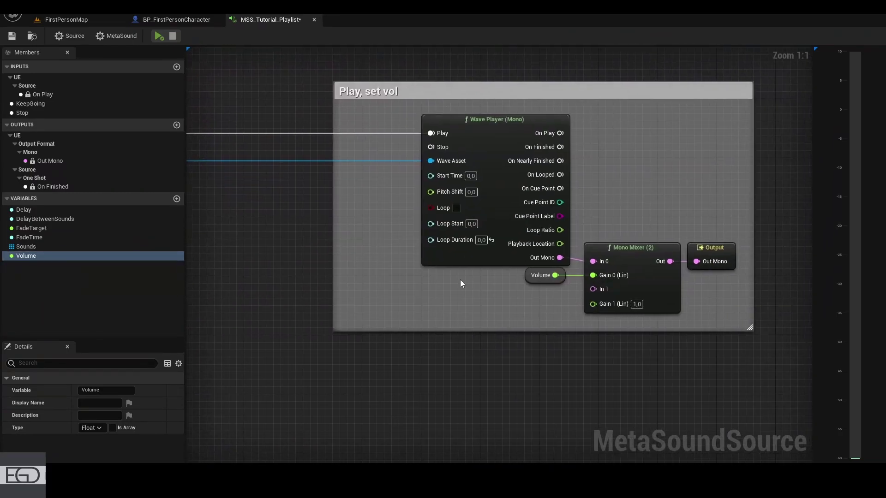
mouse_move(525, 280)
right_down()
mouse_move(237, 381)
mouse_move(257, 340)
mouse_move(634, 267)
mouse_move(528, 271)
right_up()
drag(244, 207, 610, 333)
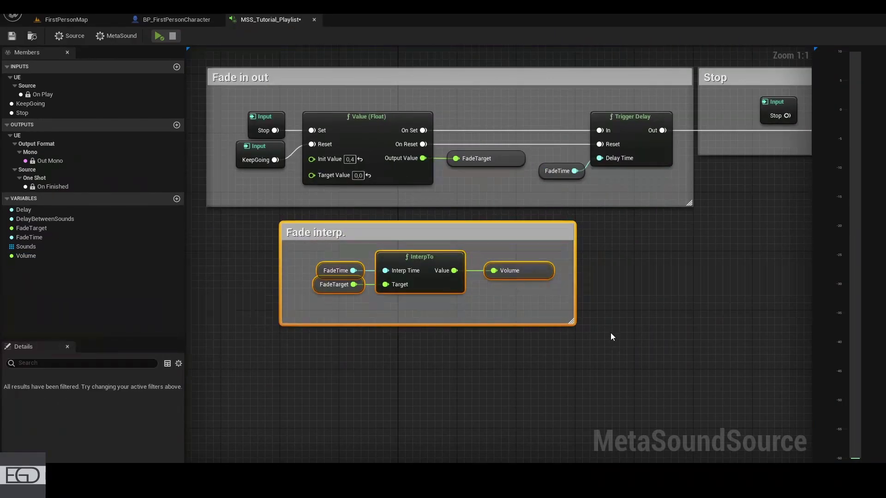
click(610, 333)
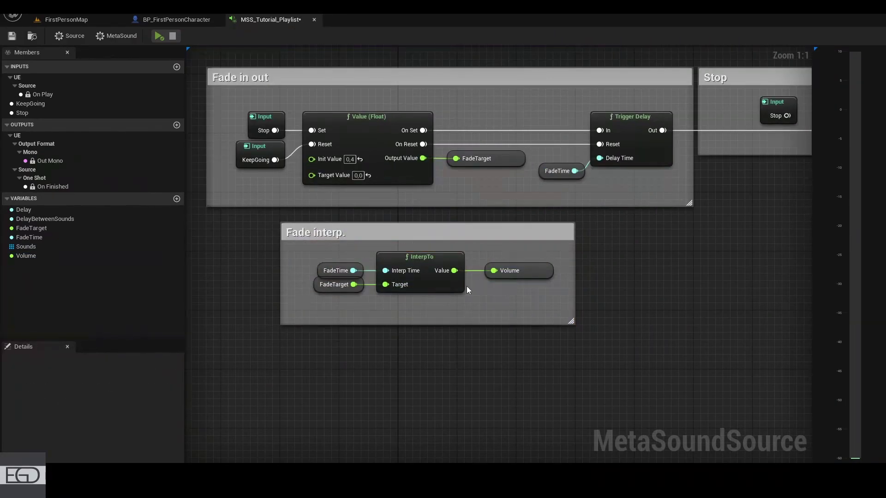
Trace the Stop trigger through the Value (Float) and Trigger Delay nodes, and inspect the FadeTime variable feeding Delay Time.
right_drag(379, 127, 364, 248)
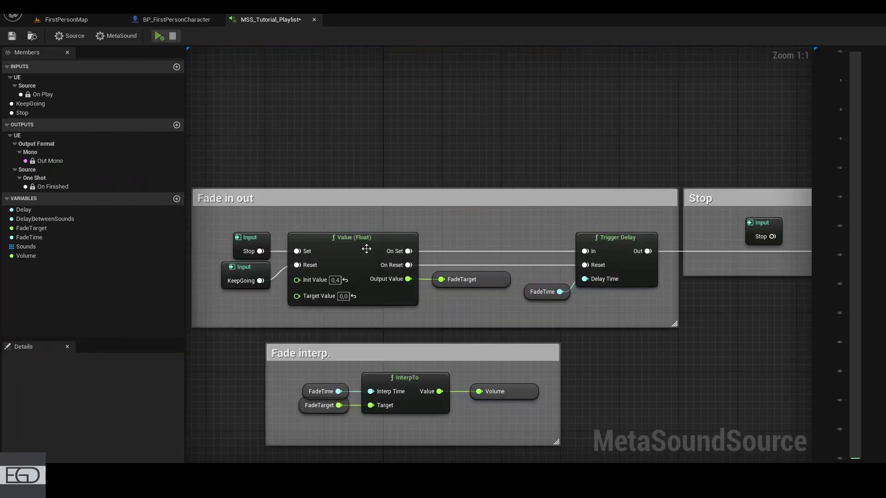
click(374, 244)
right_drag(630, 242, 537, 237)
click(537, 236)
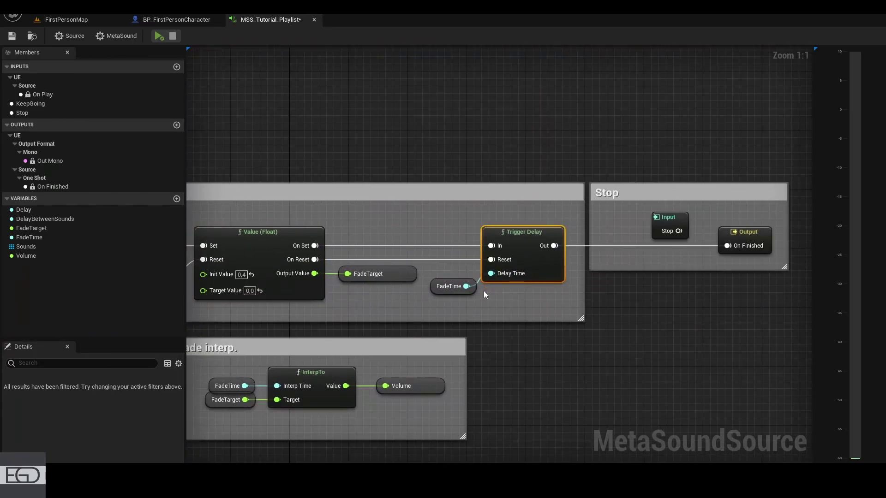
right_drag(394, 284, 486, 309)
click(265, 271)
right_drag(572, 205, 460, 212)
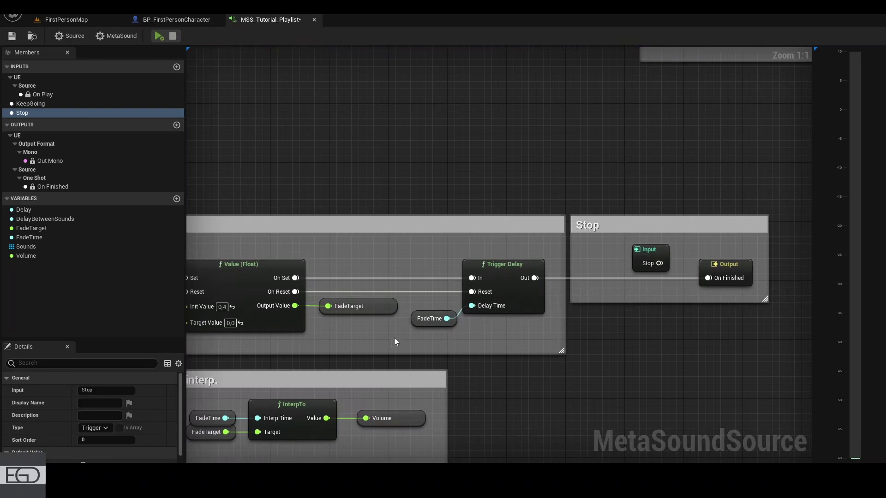
right_drag(435, 328, 485, 327)
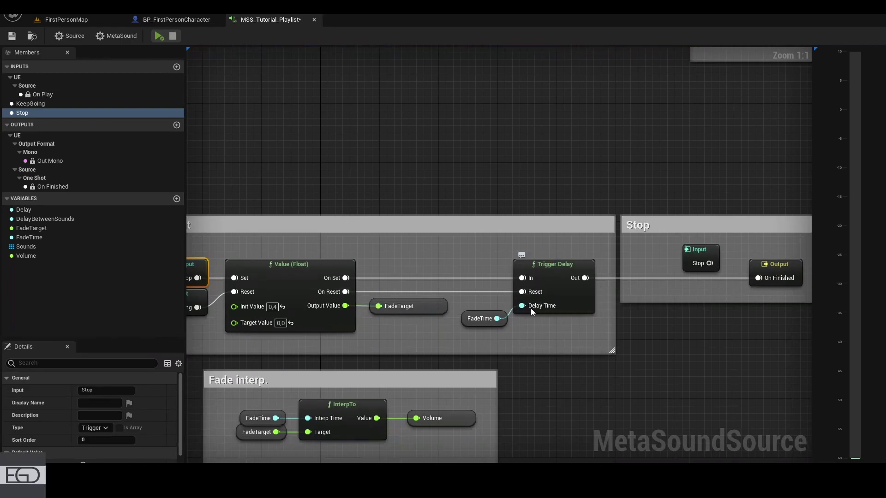
click(482, 325)
right_drag(483, 326, 549, 239)
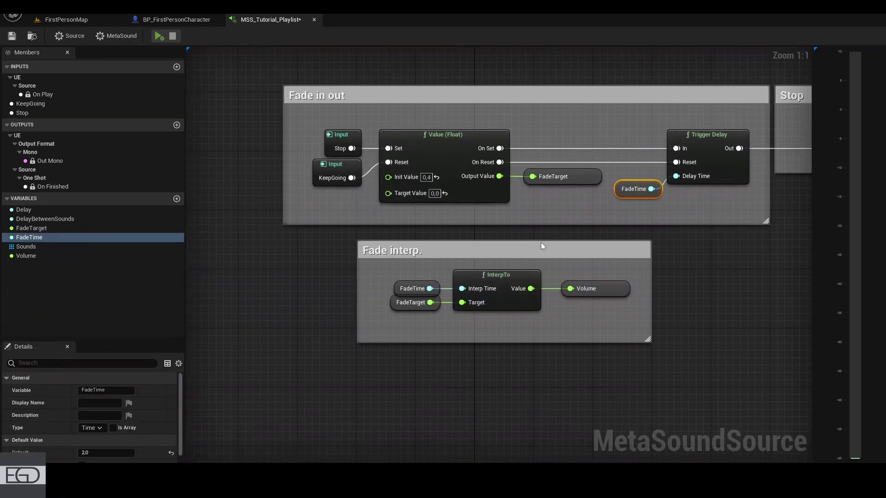
Delete the unconnected Stop input node from the Stop group.
right_drag(736, 122, 363, 244)
drag(359, 237, 668, 300)
click(593, 320)
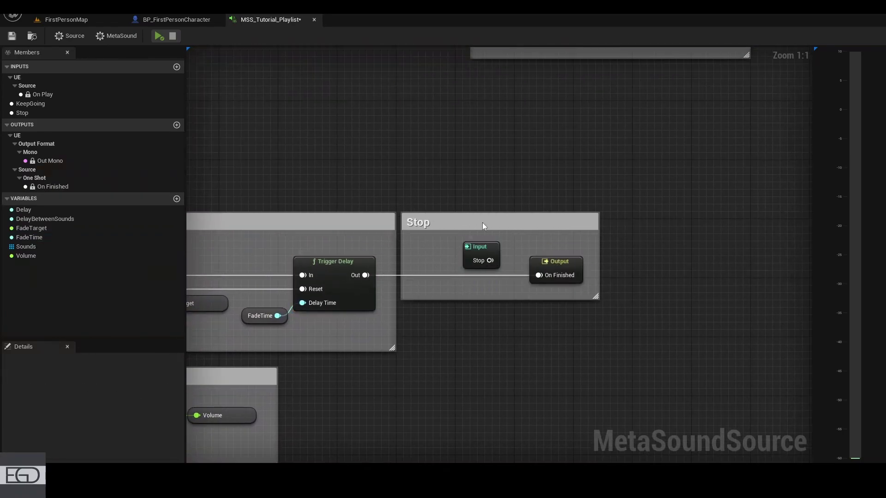
drag(483, 247, 446, 136)
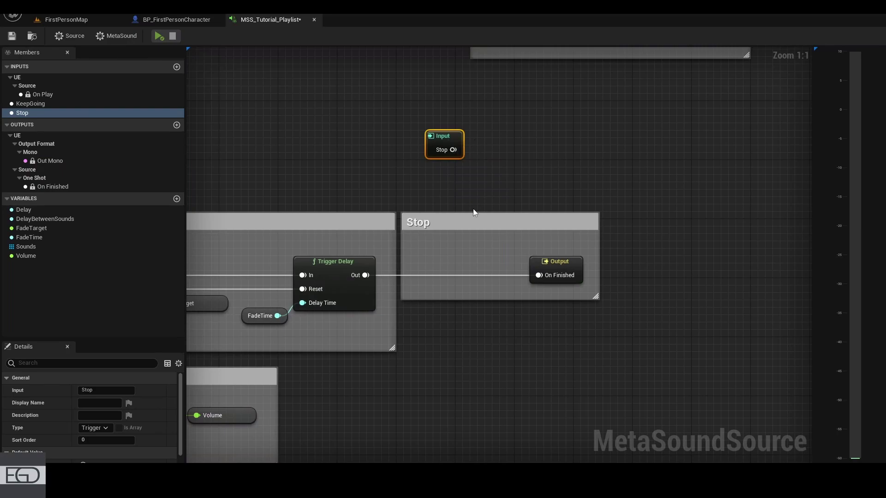
key(Delete)
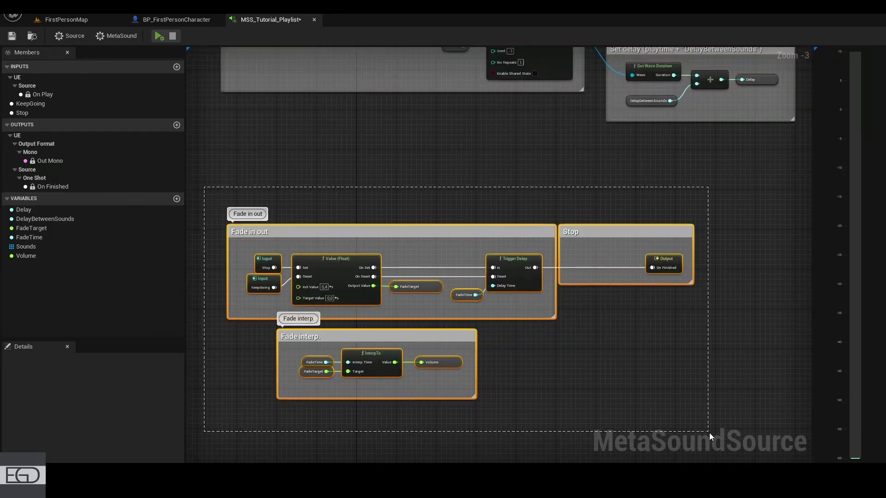
Review the Fade in out, Fade interp. and Stop groups within the overall MetaSound graph.
drag(709, 432, 710, 432)
scroll(213, 267, up, 3)
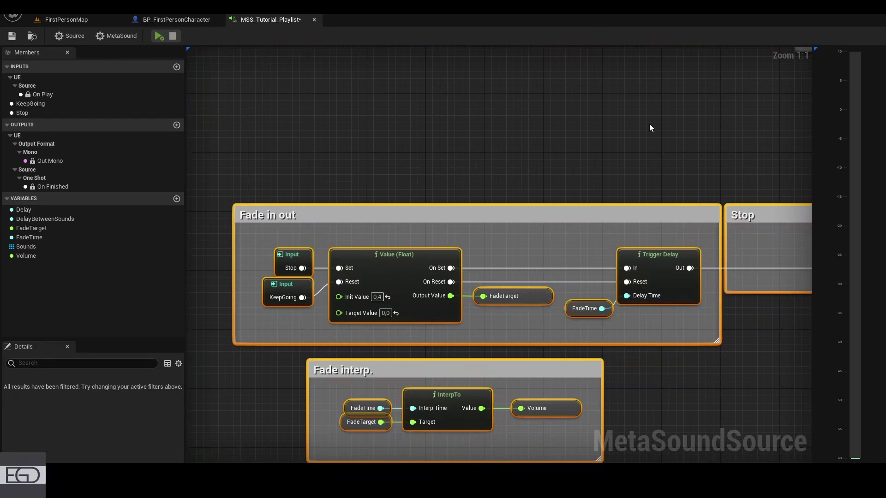
scroll(513, 263, down, 4)
right_drag(514, 263, 515, 292)
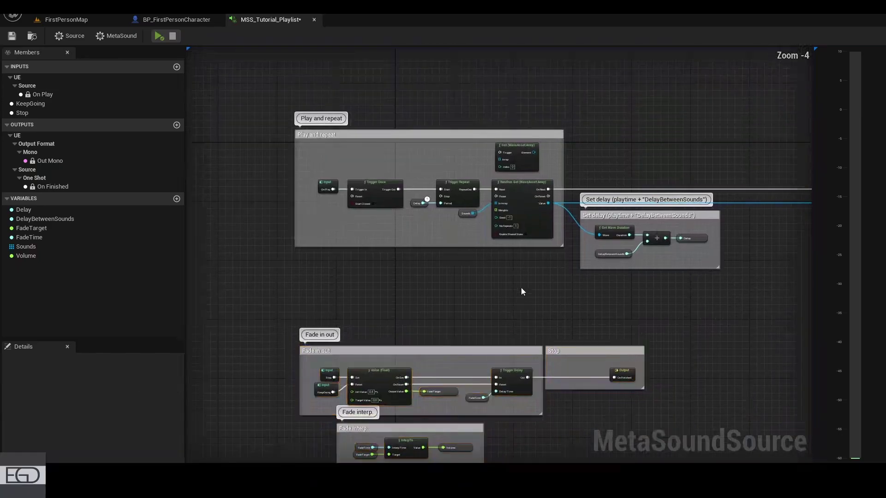
scroll(415, 177, up, 4)
Switch to the BP_FirstPersonCharacter blueprint and examine the 0 key event in its event graph.
click(176, 20)
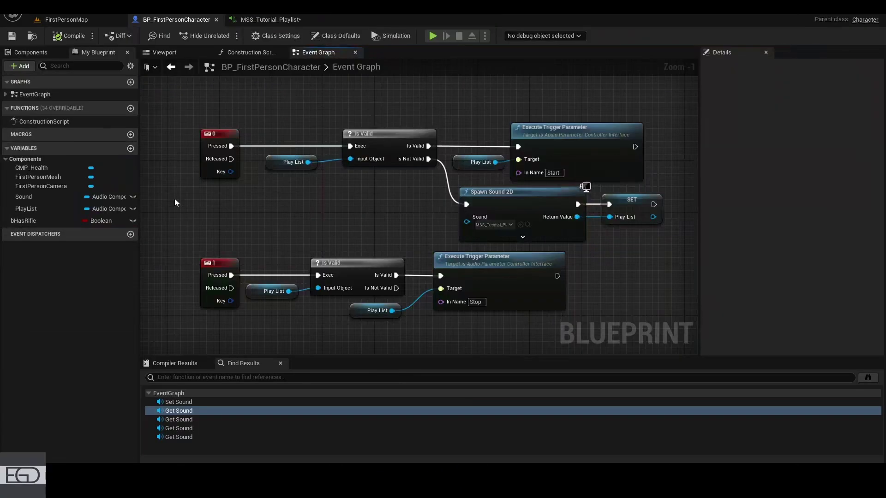
drag(196, 124, 266, 206)
click(280, 247)
Try out a keyboard event node for the 2 key and reassign its input key to F.
right_click(267, 234)
text(keyboard)
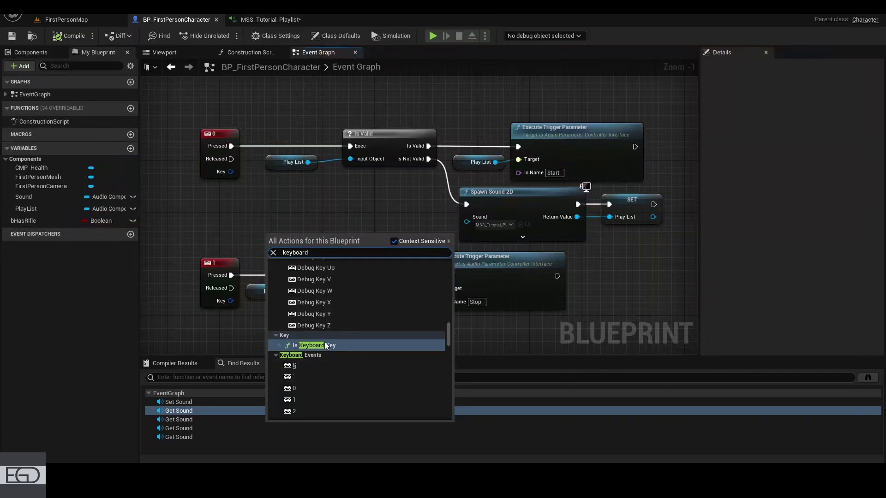
scroll(326, 346, down, 3)
click(316, 340)
drag(285, 233, 250, 171)
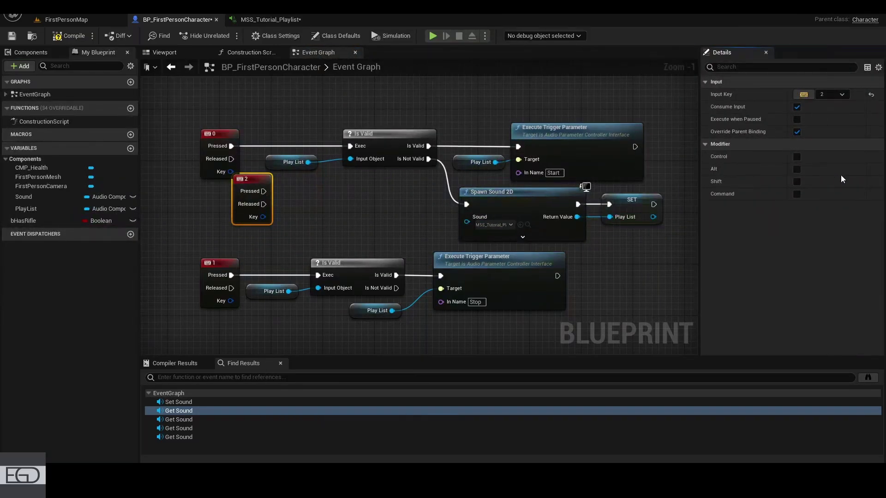
click(803, 94)
key(f)
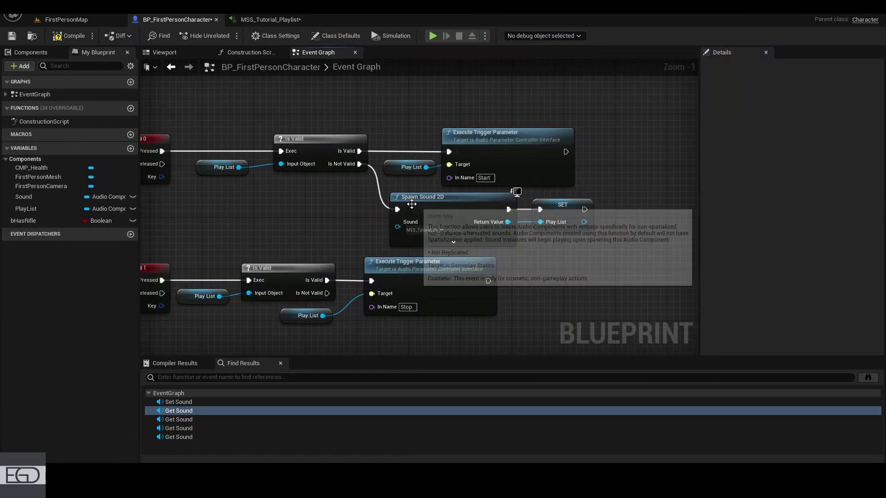
Examine the Spawn Sound 2D node and the SET node storing its return value in the Play List variable.
drag(364, 203, 566, 233)
click(553, 239)
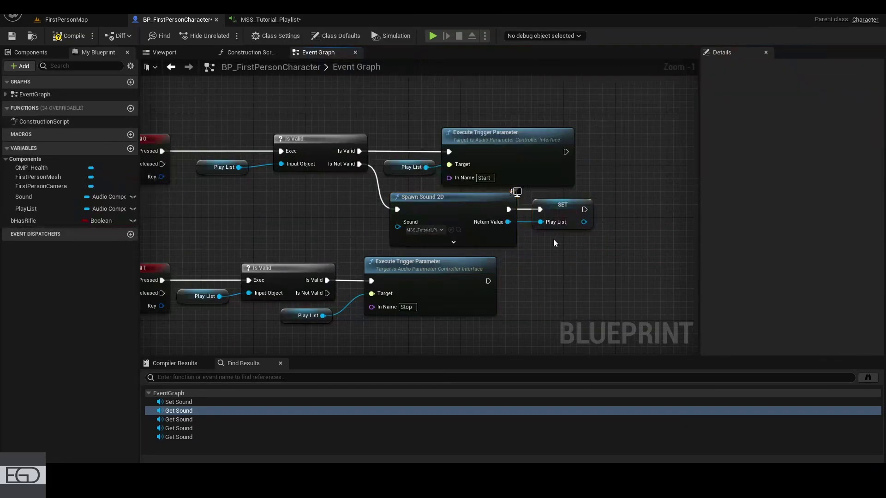
click(573, 211)
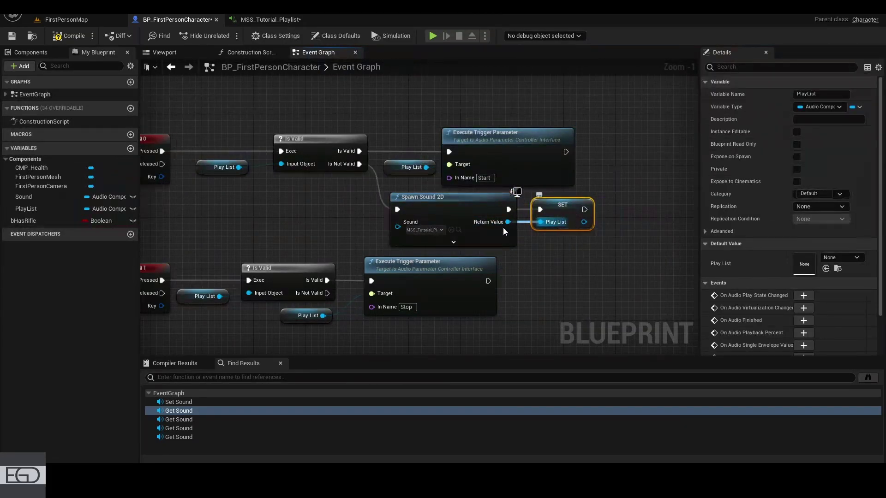
Examine the 0 key event's Is Valid check on Play List and its Is Not Valid branch to Spawn Sound 2D and SET.
right_drag(520, 229, 600, 288)
click(286, 226)
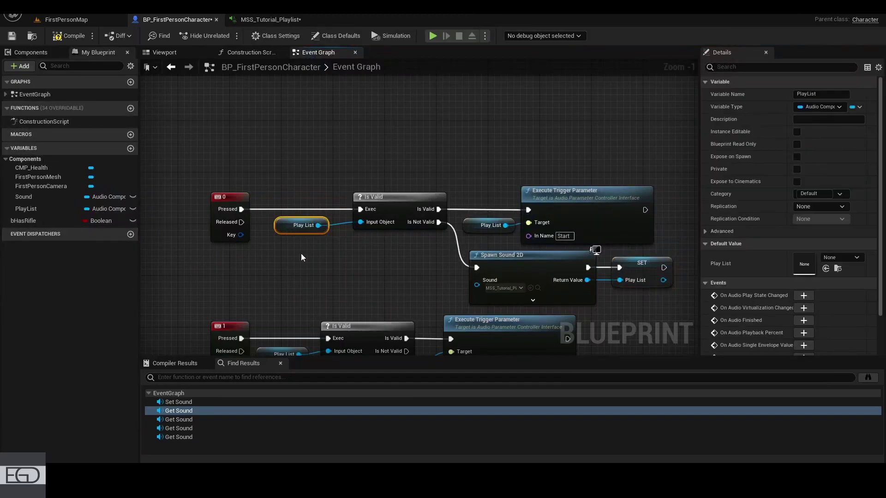
click(394, 205)
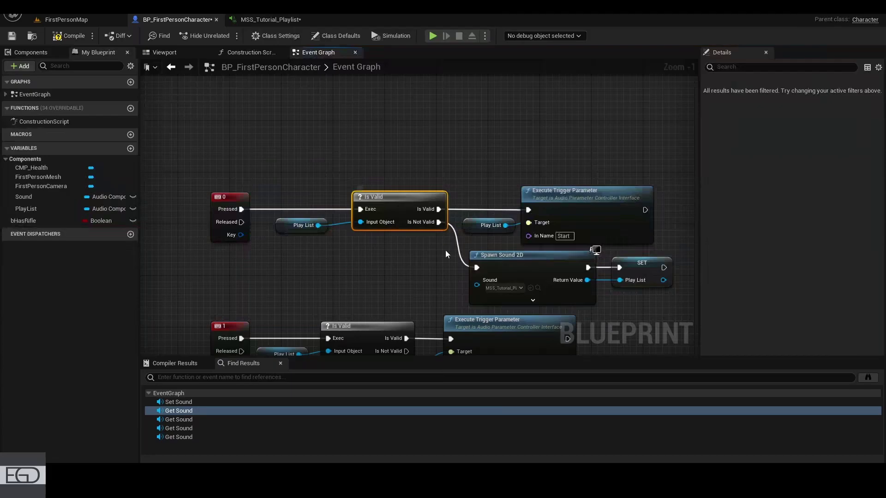
drag(476, 246, 660, 276)
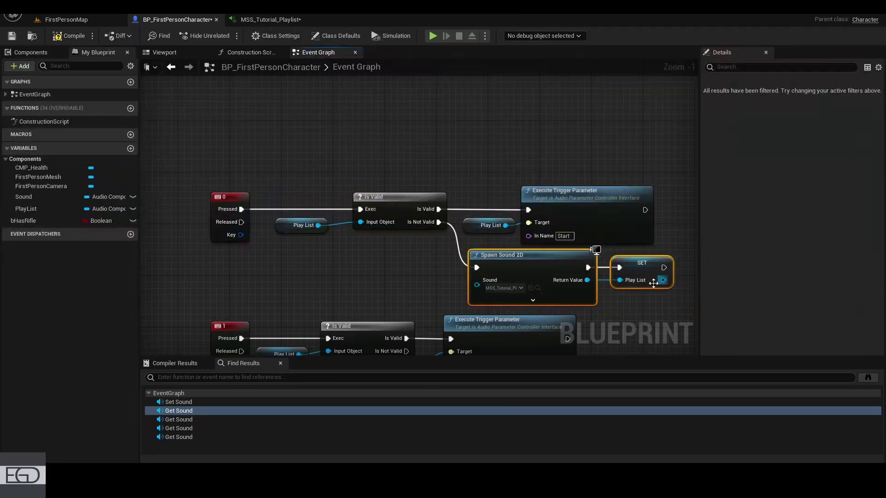
right_drag(660, 277, 544, 249)
click(363, 222)
right_drag(363, 222, 416, 296)
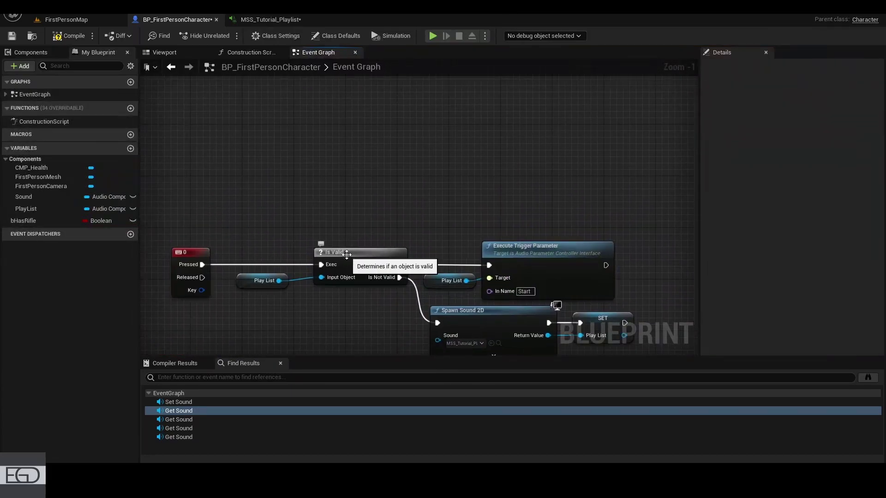
Check the trigger input name in MSS_Tutorial_Playlist and set In Name on the 0 key's Execute Trigger Parameter node to KeepGoing.
right_drag(563, 257, 448, 220)
scroll(350, 240, up, 1)
click(330, 244)
ctrl+click(443, 256)
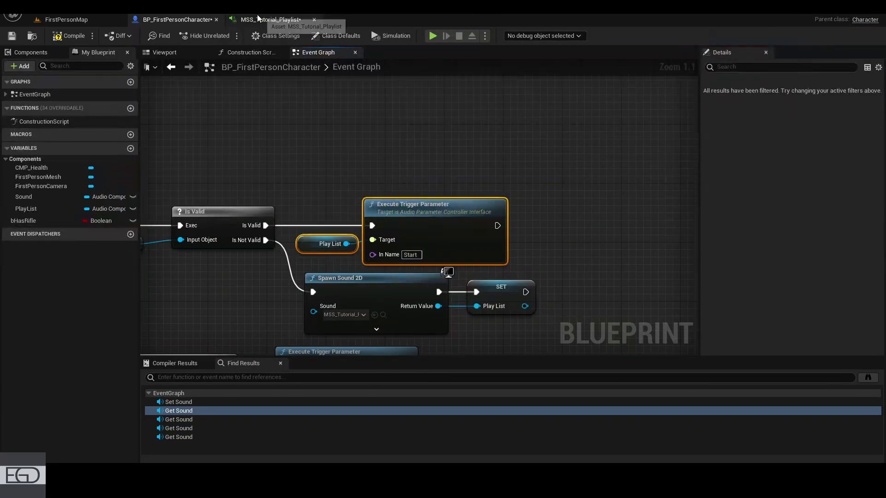
click(270, 20)
click(34, 106)
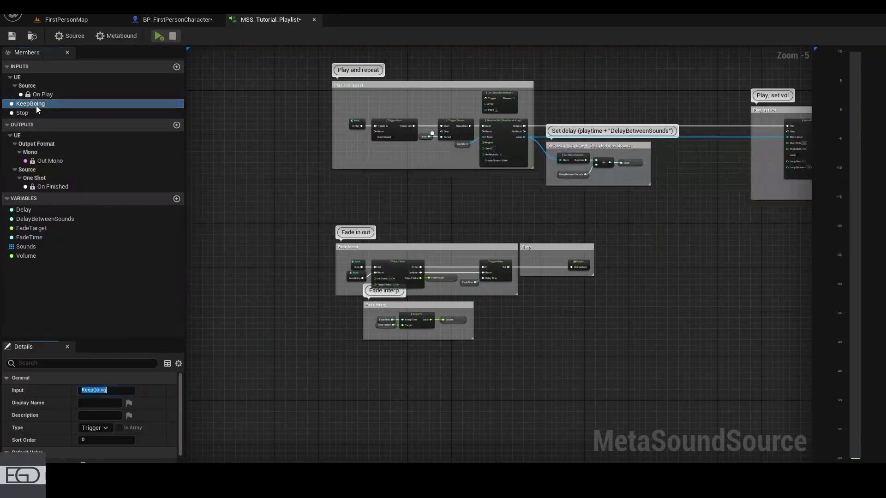
click(174, 19)
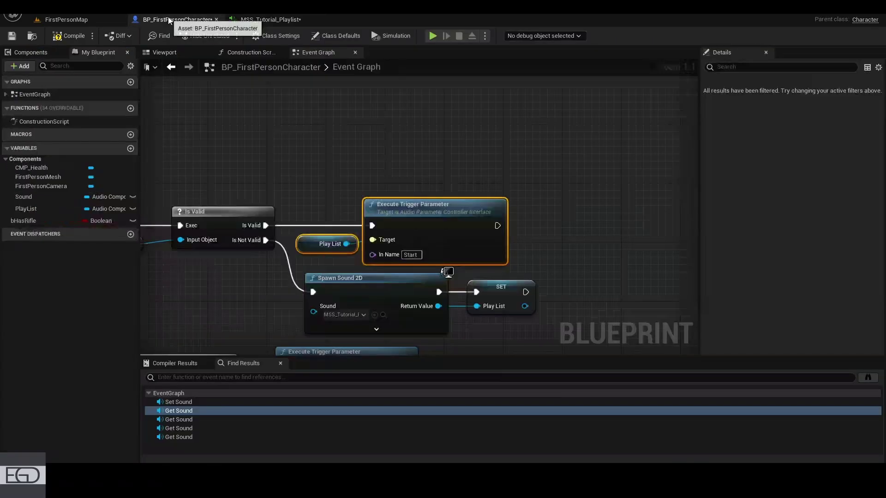
click(406, 254)
text(KeepGoing)
Review the 0 key event's full chain, from the Is Valid check to the Execute Trigger Parameter and Spawn Sound 2D branches.
right_drag(306, 282, 425, 248)
right_drag(484, 159, 506, 177)
drag(507, 177, 489, 226)
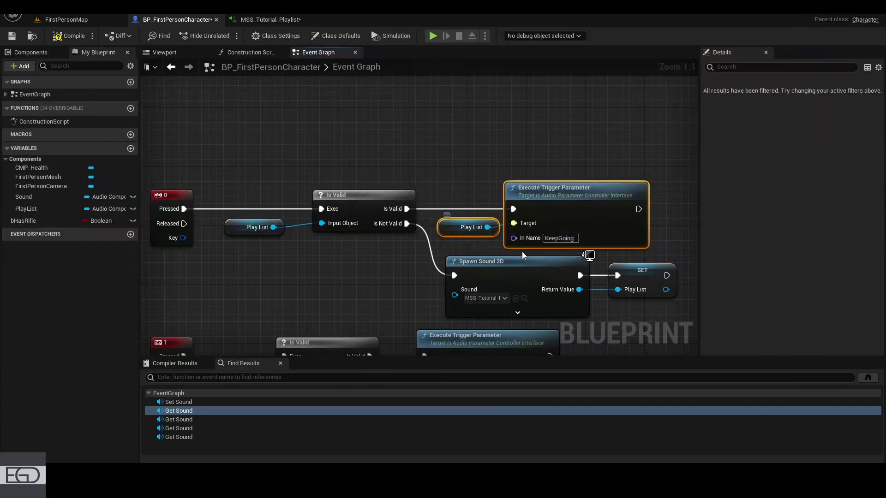
right_drag(572, 256, 482, 240)
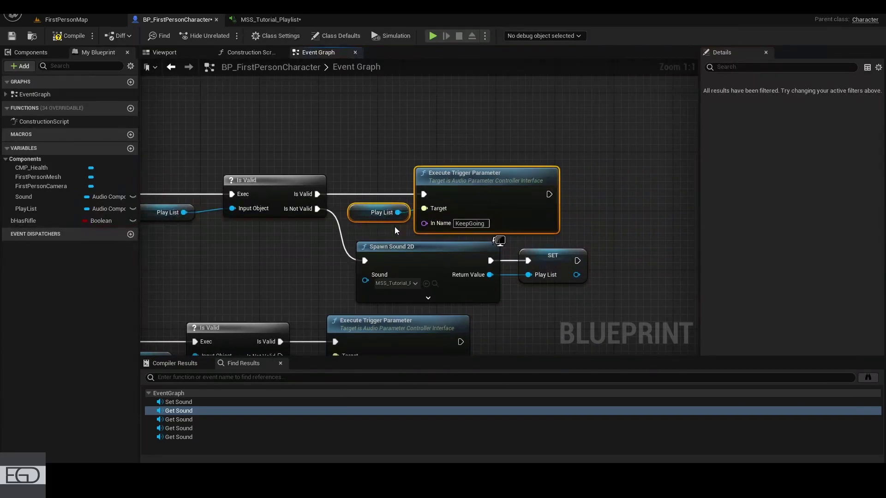
right_drag(356, 264, 433, 267)
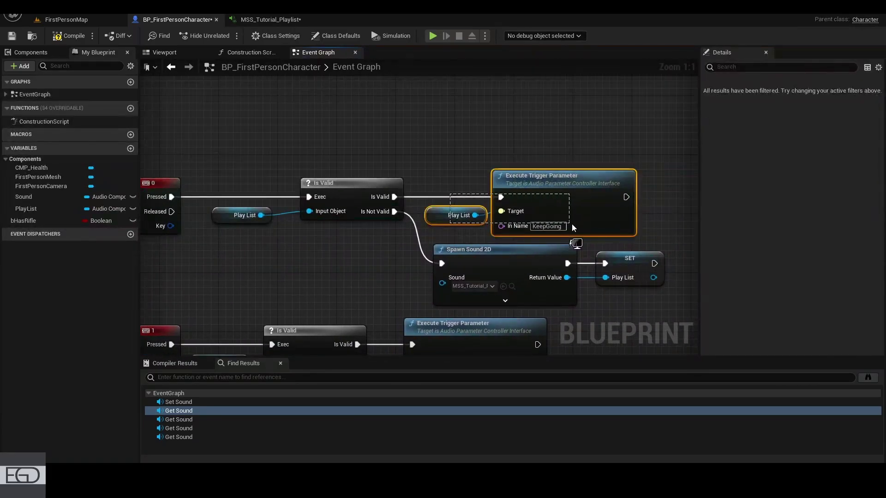